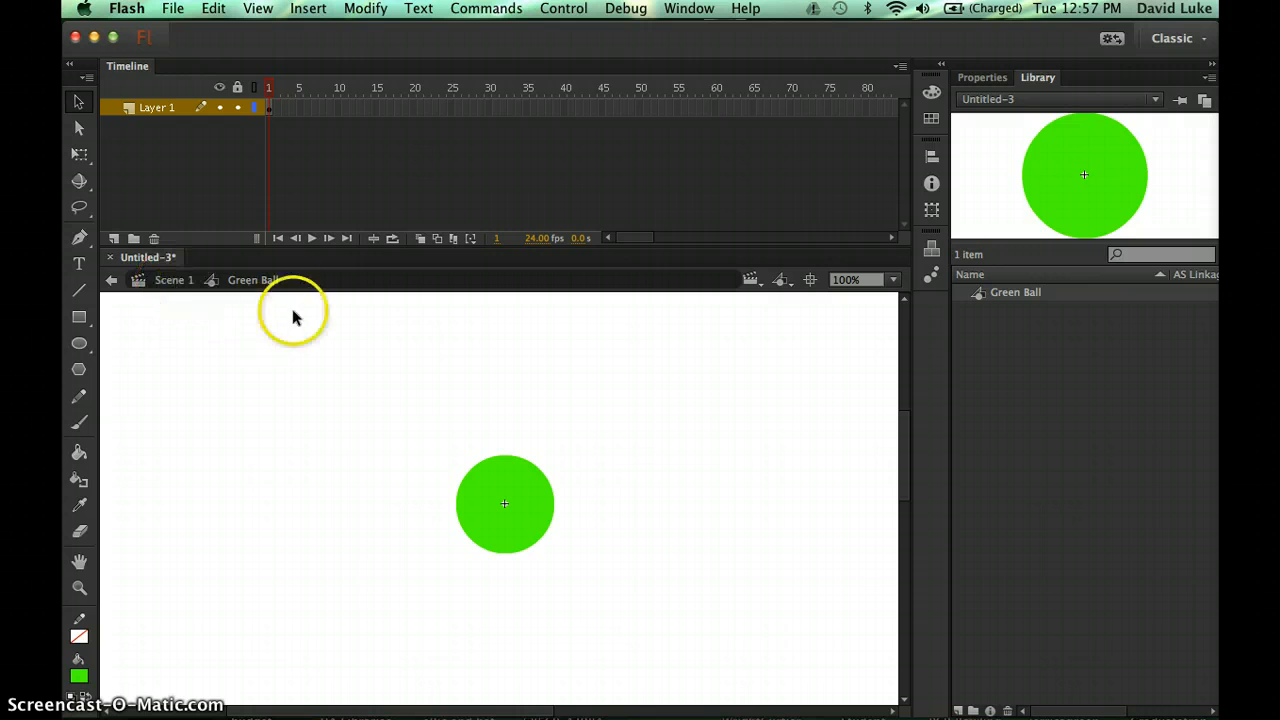
# - Leave Green Ball symbol editing and return to the blank Scene 1 stage
pyautogui.click(176, 281)
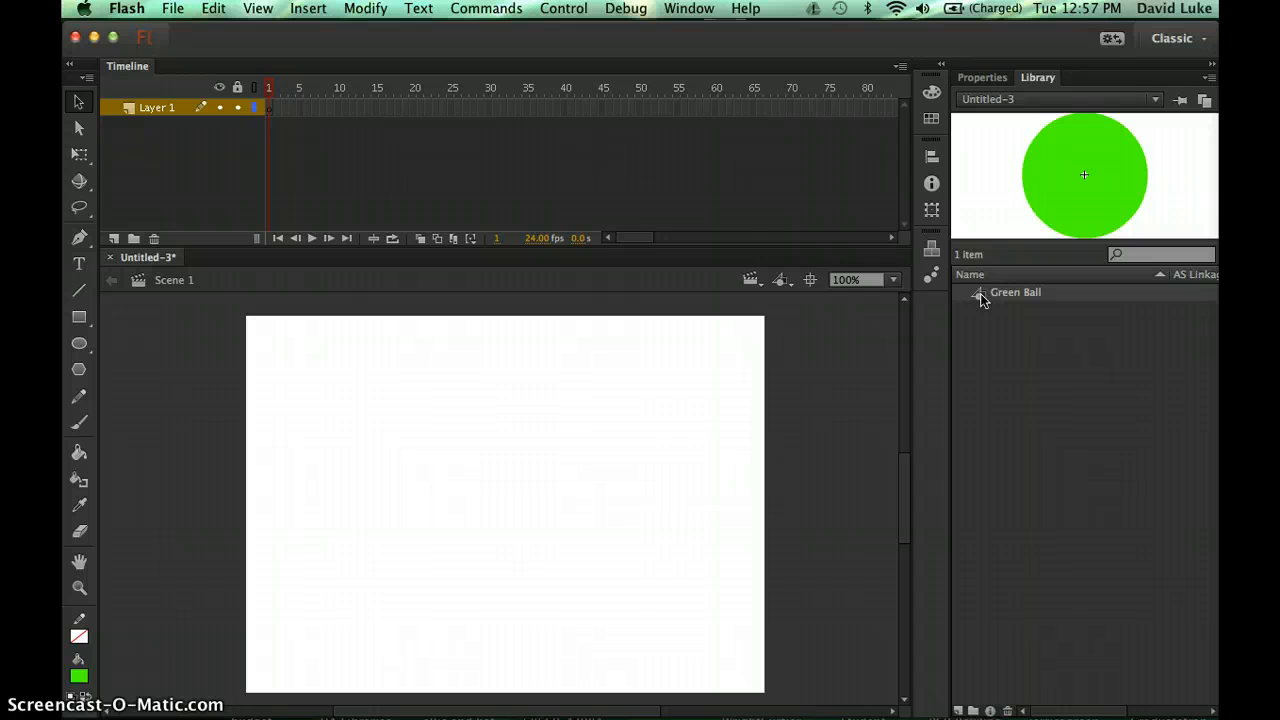
# - Place one Green Ball instance at the stage's bottom-left, deleting the extra copy added
pyautogui.moveTo(980, 293); pyautogui.dragTo(329, 620)
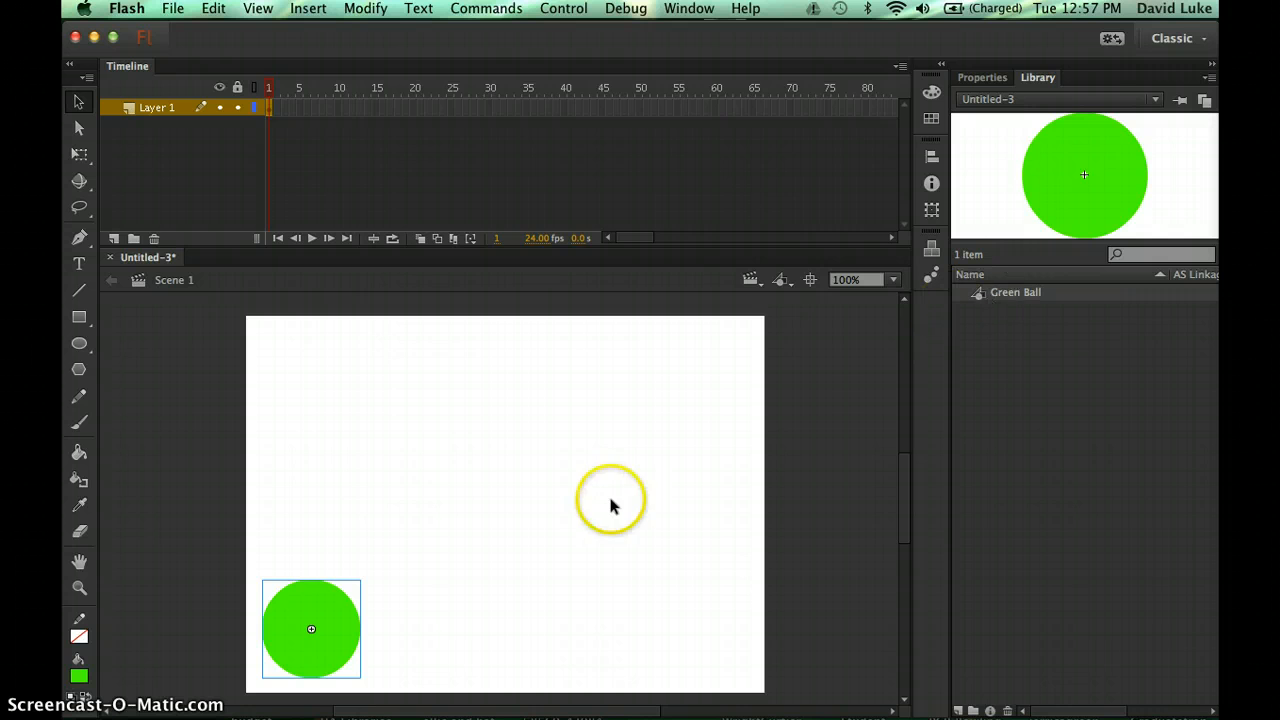
pyautogui.click(537, 511)
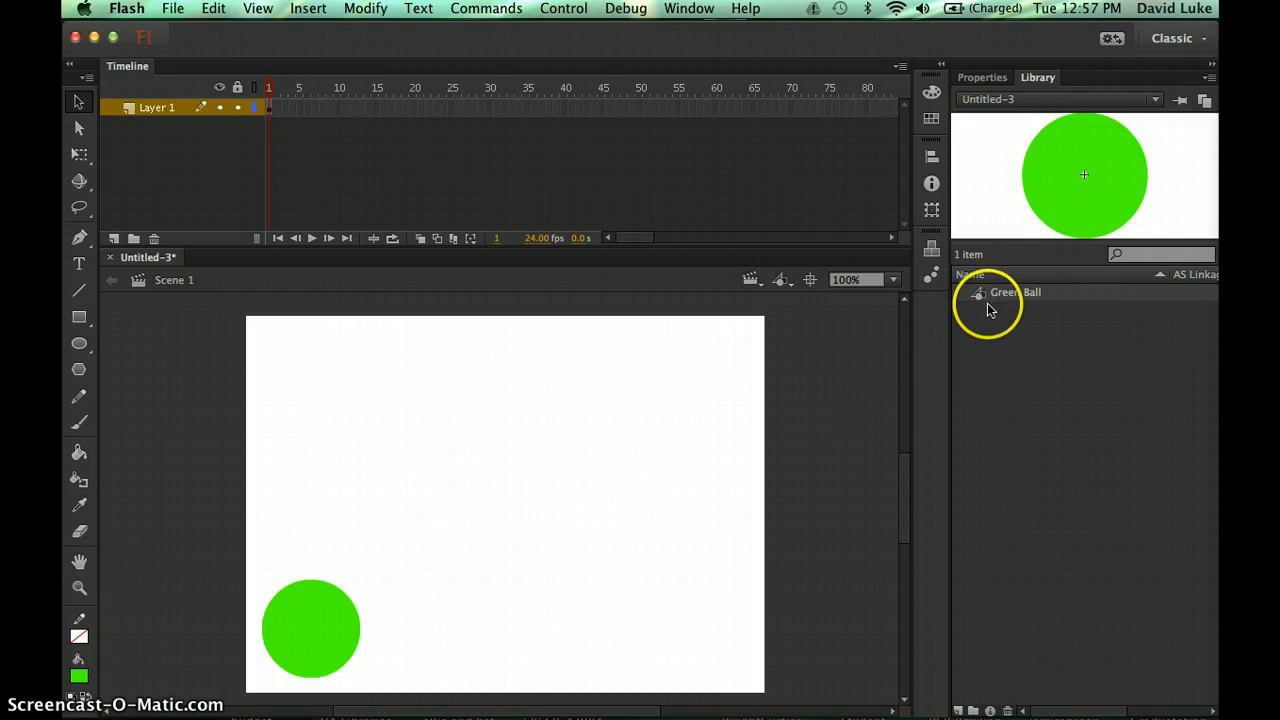
pyautogui.moveTo(980, 296); pyautogui.dragTo(619, 440)
pyautogui.press('Delete')
pyautogui.click(796, 517)
pyautogui.click(478, 432)
pyautogui.click(331, 119)
pyautogui.click(779, 374)
pyautogui.click(614, 139)
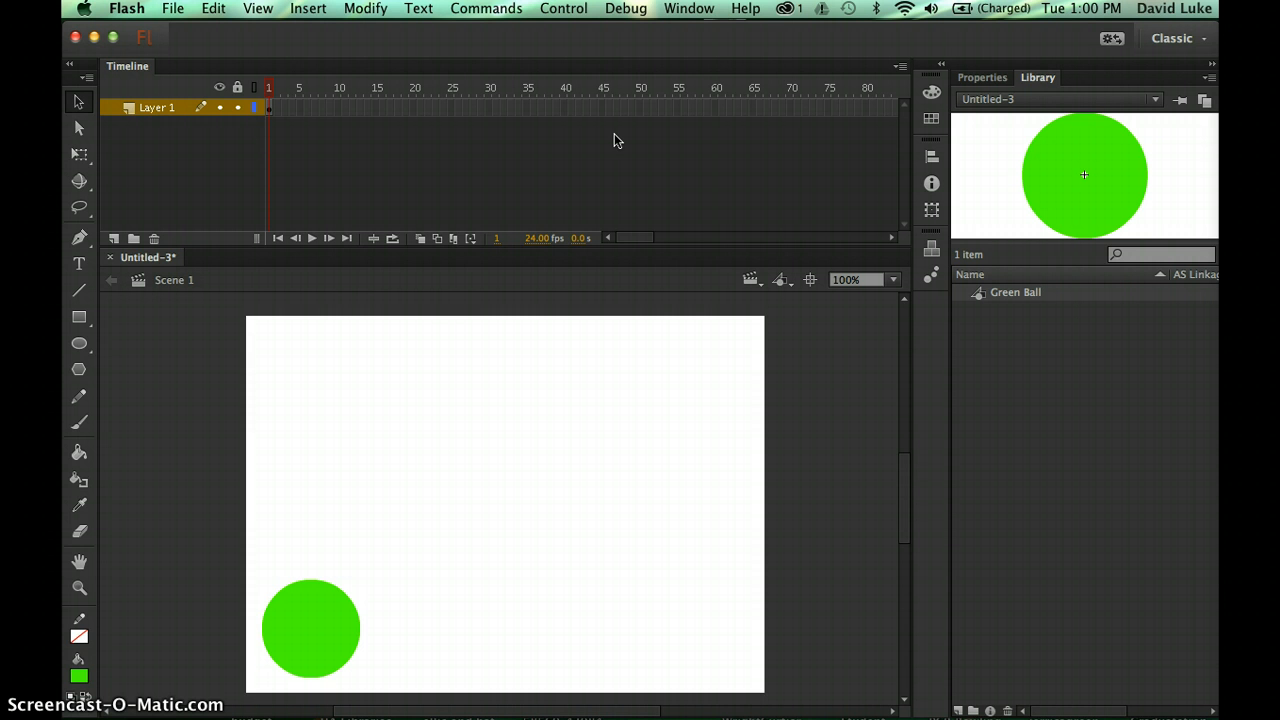
# - Extend Layer 1's frames to frame 60 using Insert > Timeline > Frame
pyautogui.click(714, 110)
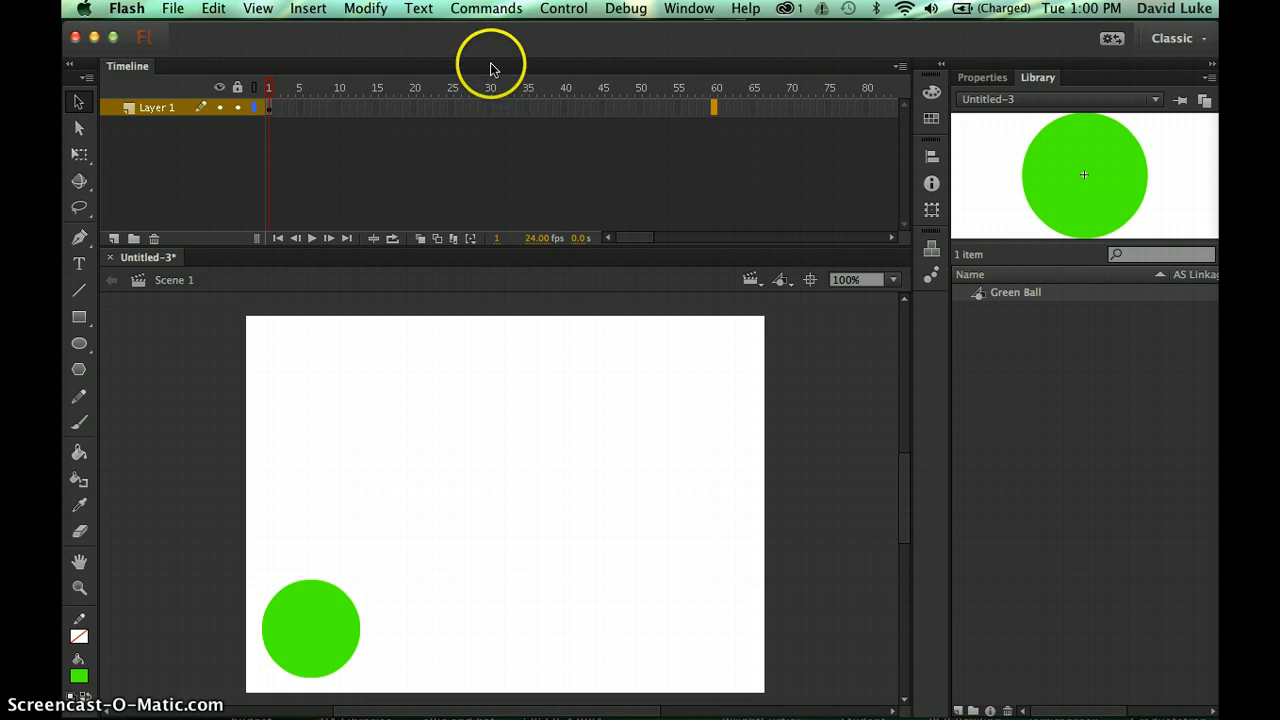
pyautogui.click(308, 9)
pyautogui.moveTo(333, 129)
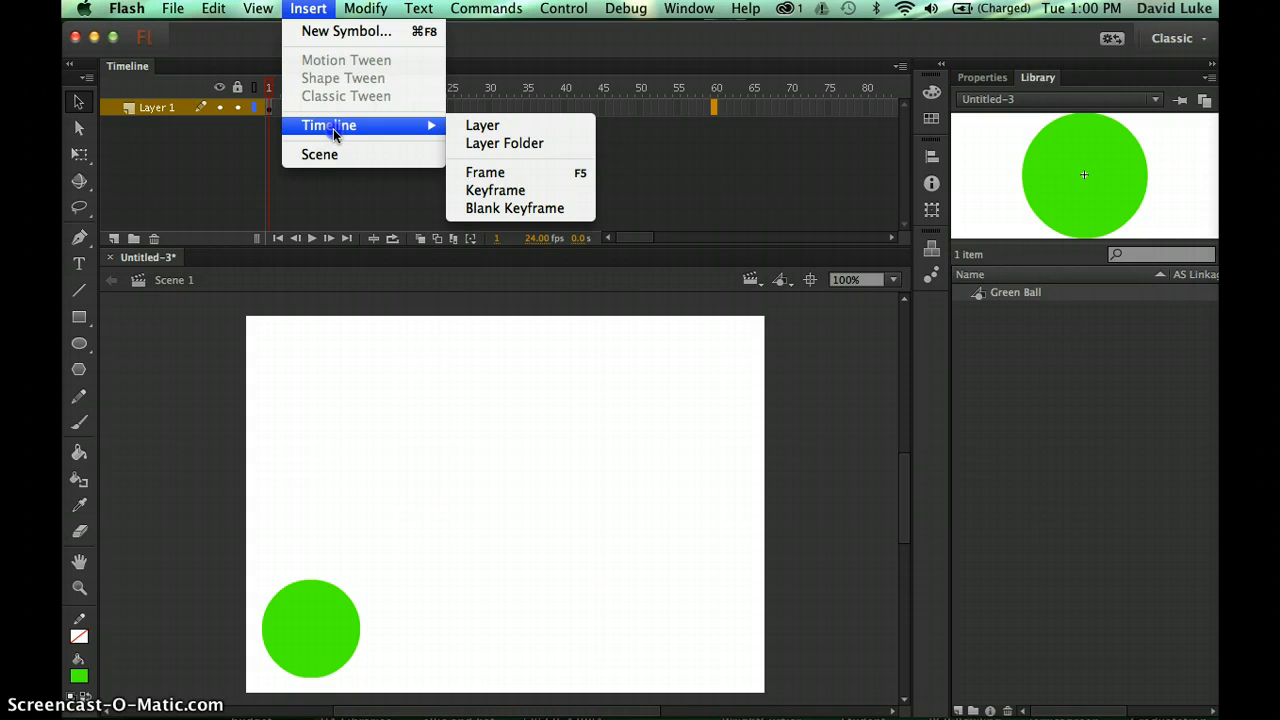
pyautogui.click(486, 176)
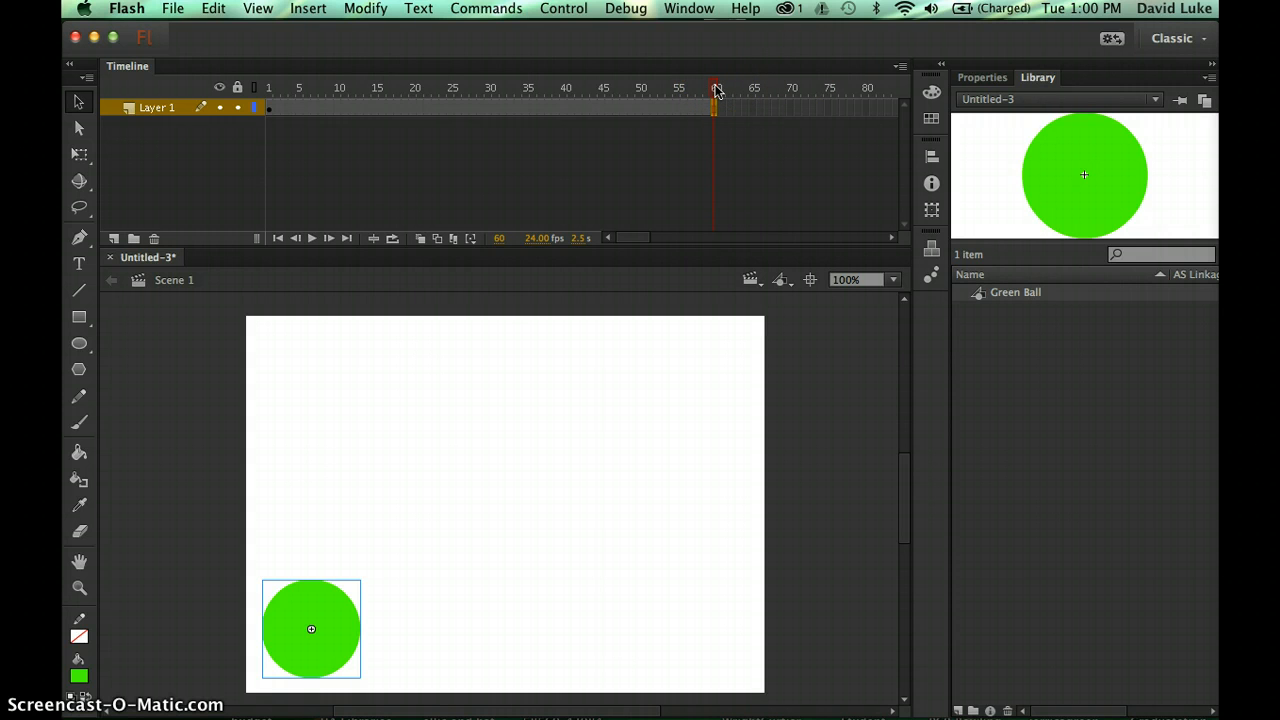
pyautogui.moveTo(717, 91); pyautogui.dragTo(266, 105)
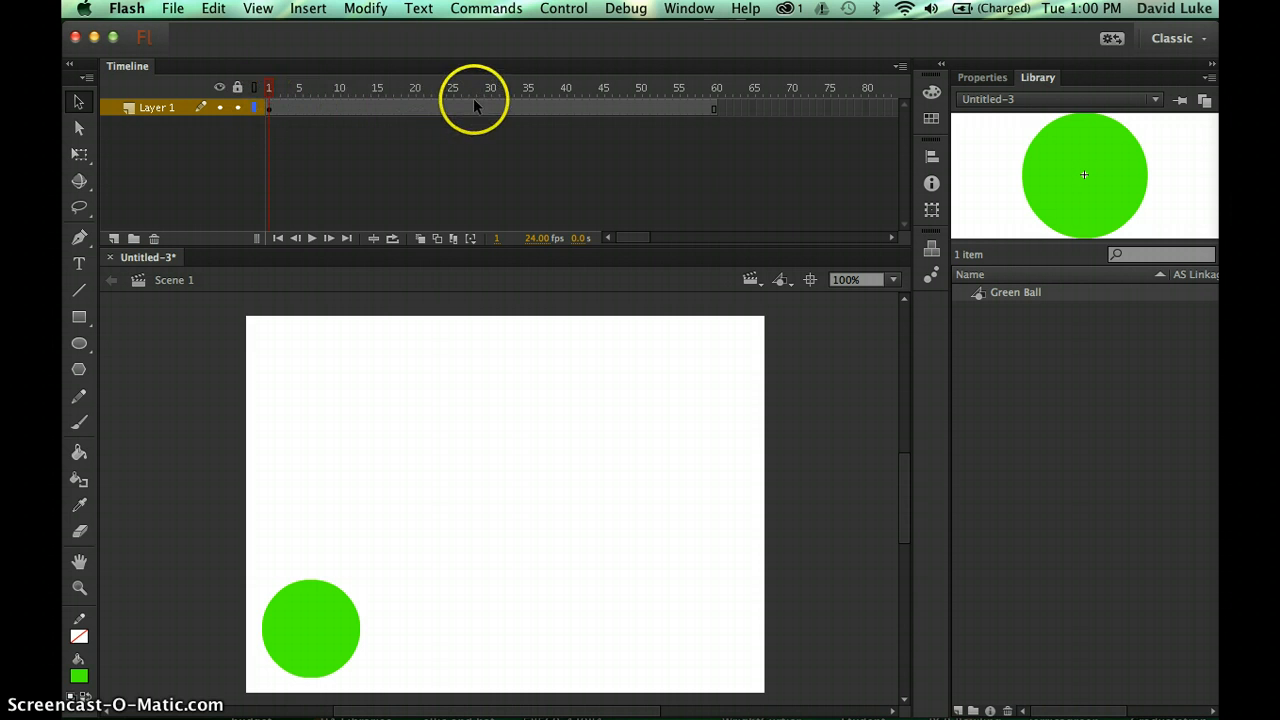
pyautogui.moveTo(271, 86)
pyautogui.mouseDown()
pyautogui.moveTo(920, 89)
pyautogui.moveTo(586, 123)
pyautogui.moveTo(208, 135)
pyautogui.moveTo(697, 83)
pyautogui.moveTo(680, 94)
pyautogui.moveTo(752, 91)
pyautogui.moveTo(286, 118)
pyautogui.moveTo(718, 100)
pyautogui.moveTo(352, 126)
pyautogui.moveTo(271, 106)
pyautogui.mouseUp()
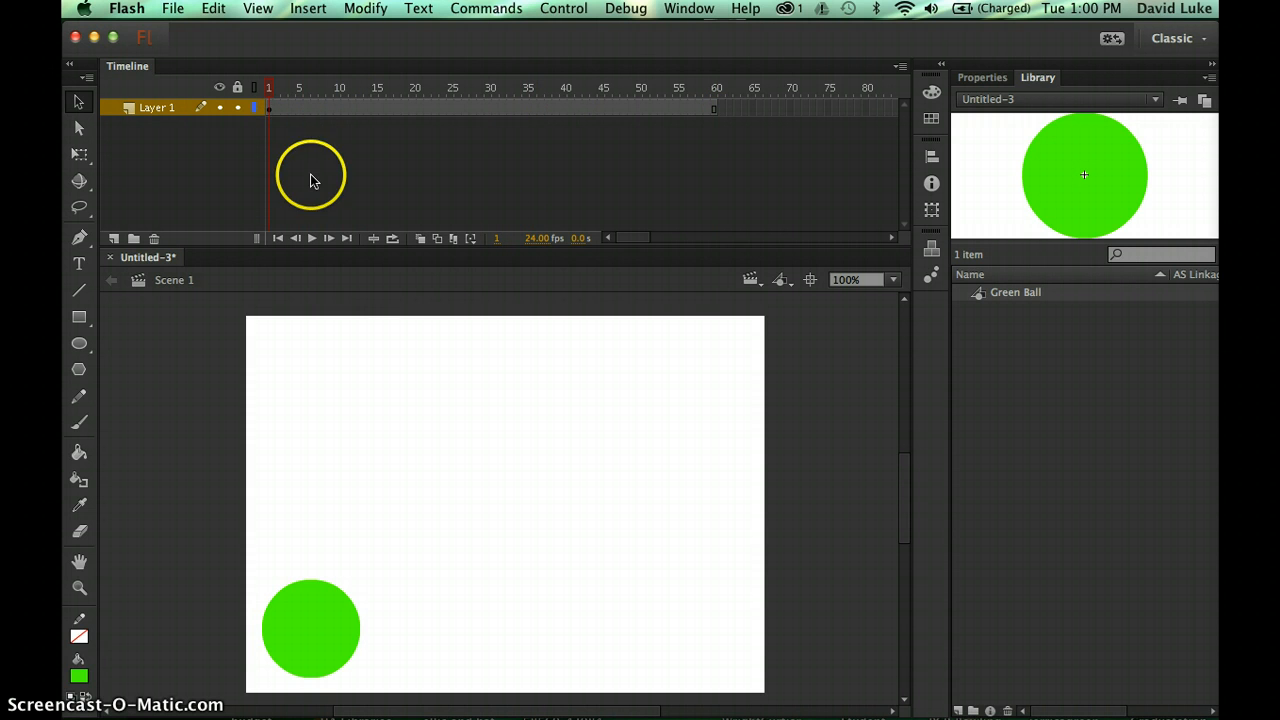
pyautogui.click(467, 406)
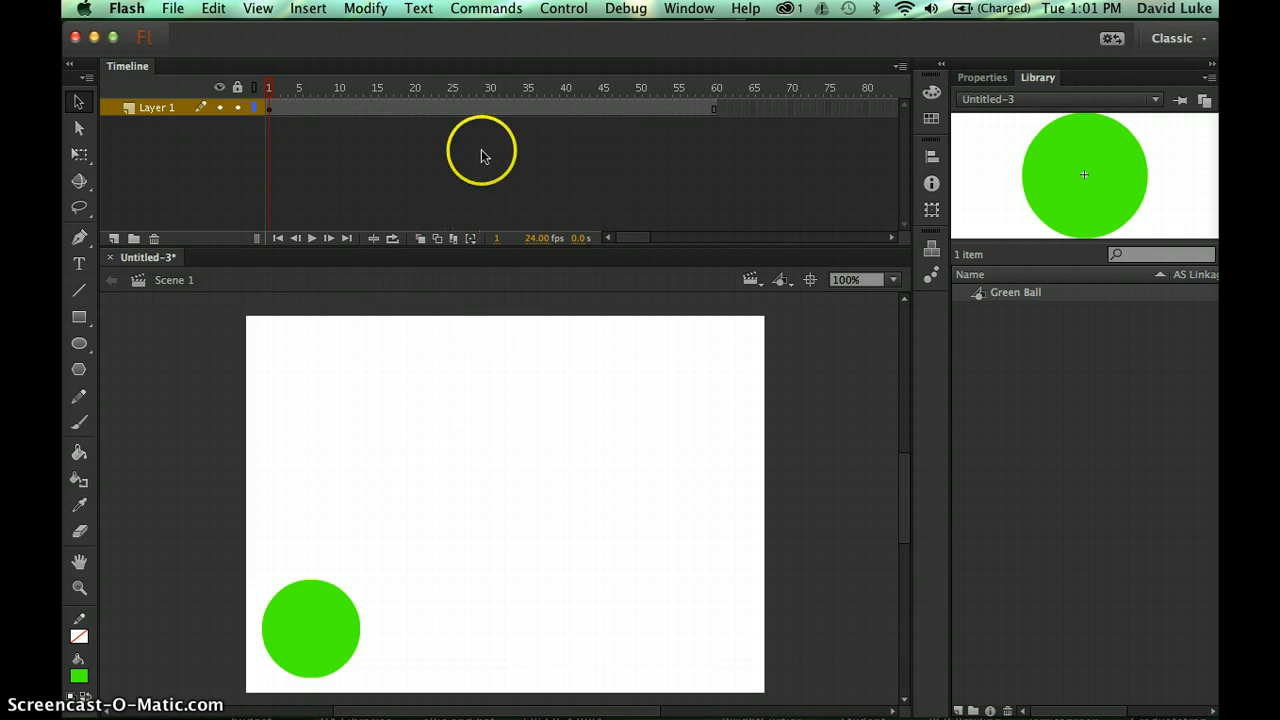
# - Apply a motion tween to Layer 1 across frames 1–60, redoing it once after an undo
pyautogui.click(523, 106)
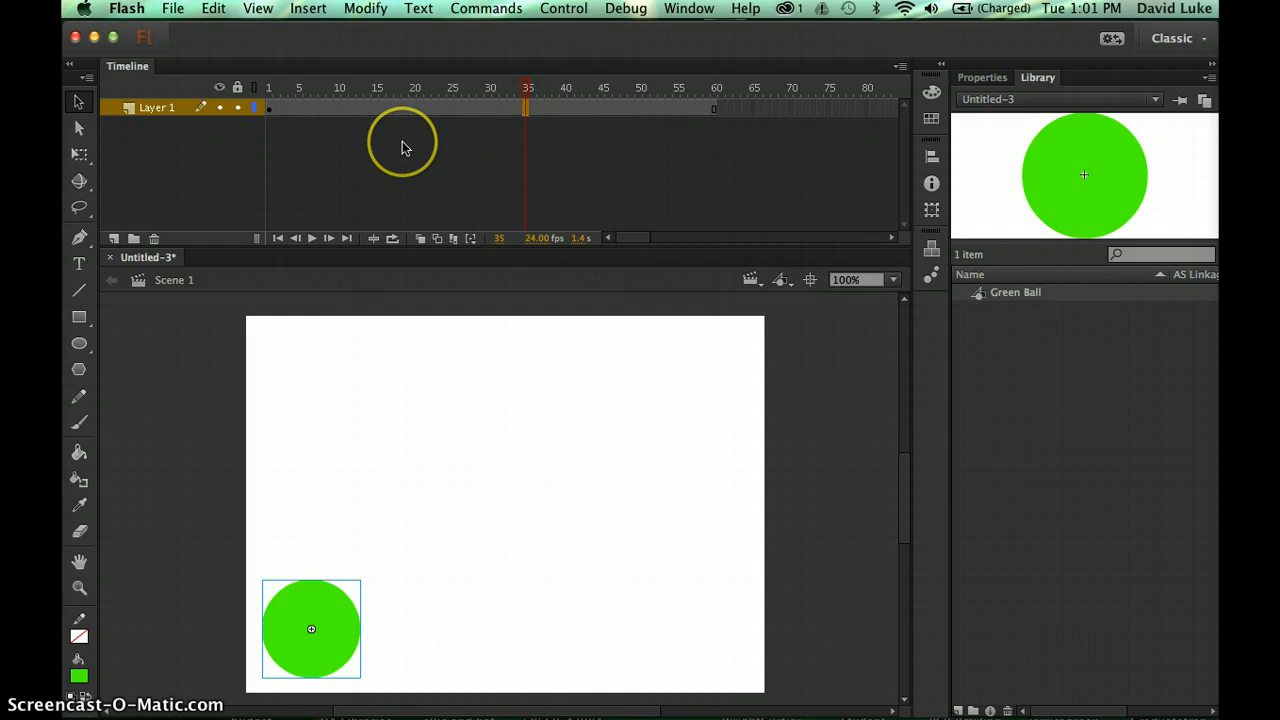
pyautogui.click(308, 8)
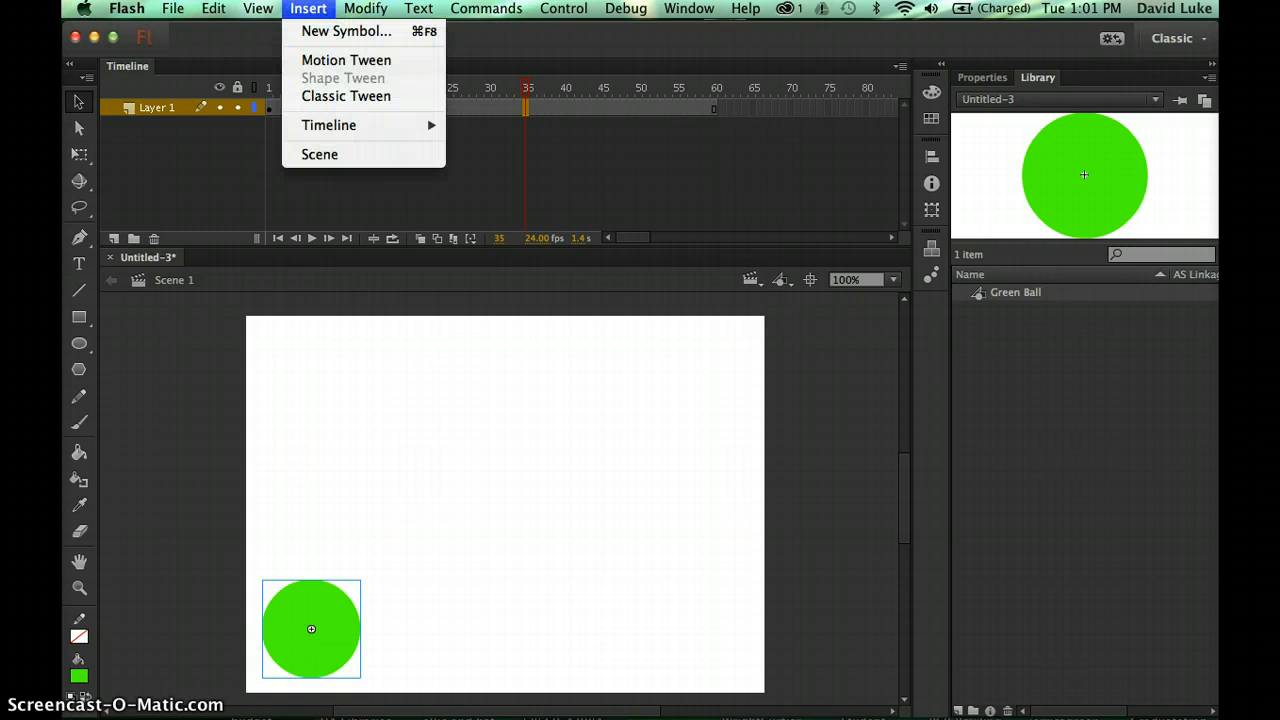
pyautogui.click(318, 60)
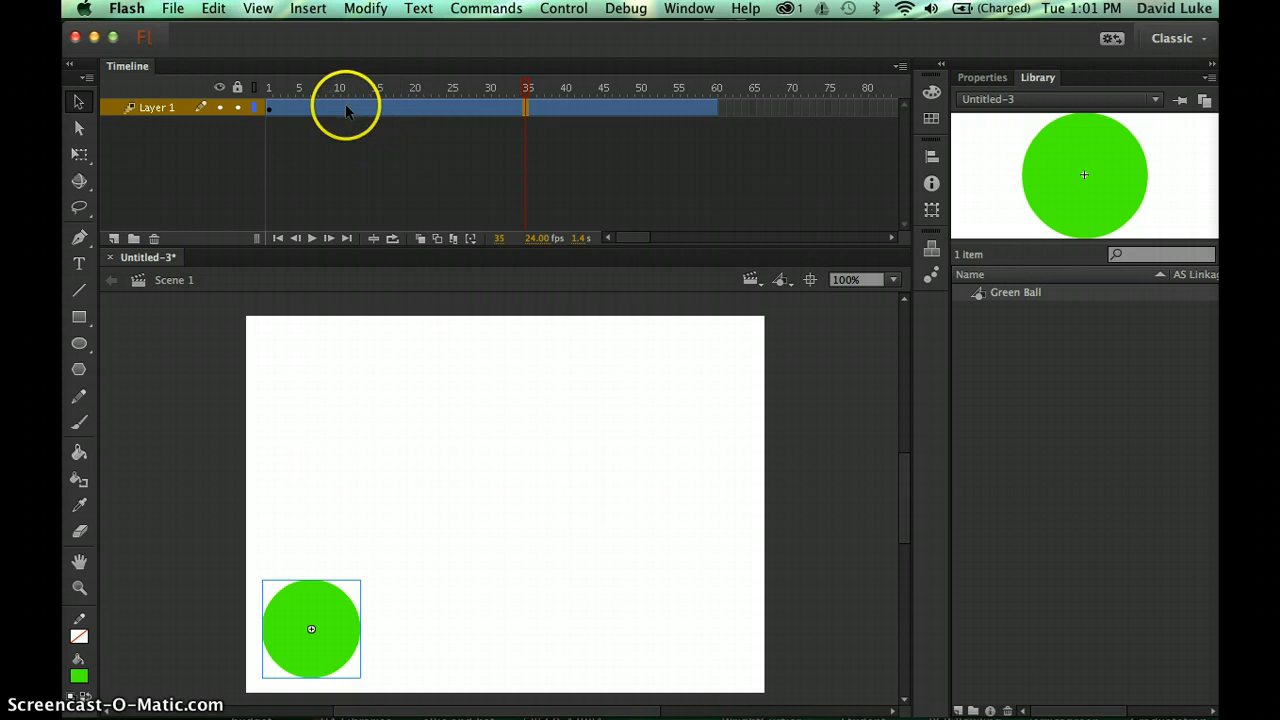
pyautogui.press('super+z')
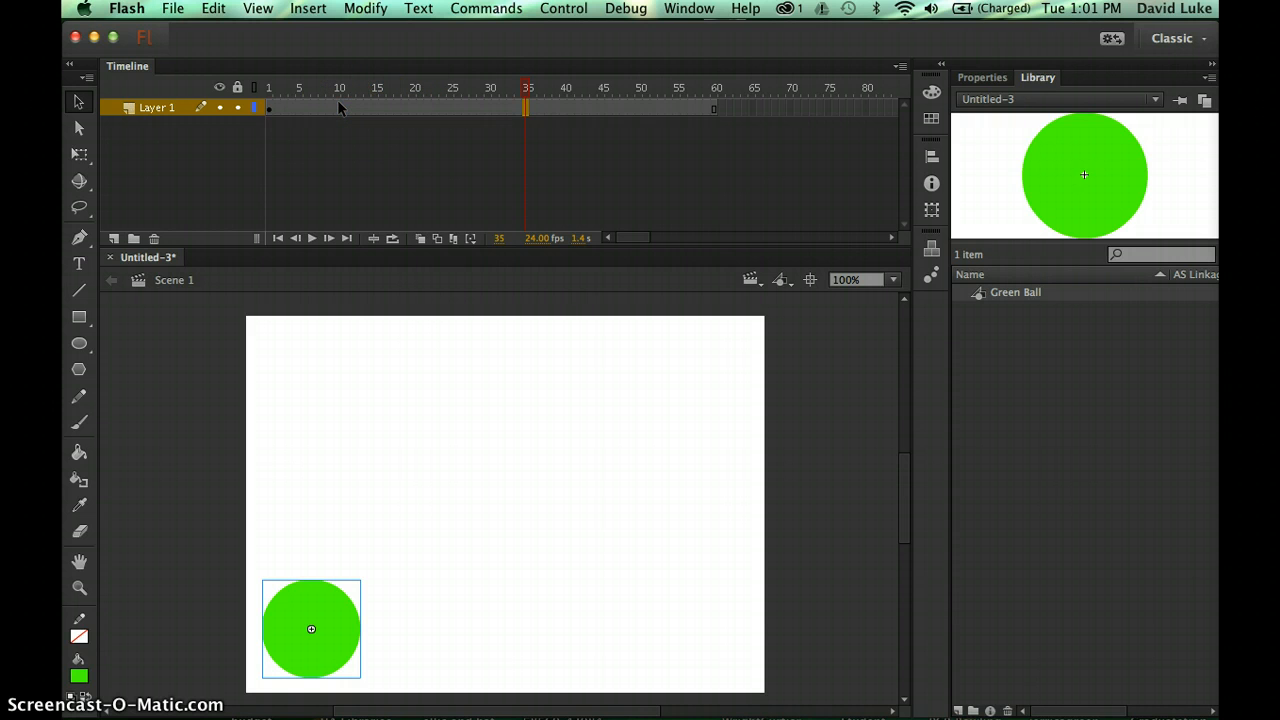
pyautogui.click(308, 8)
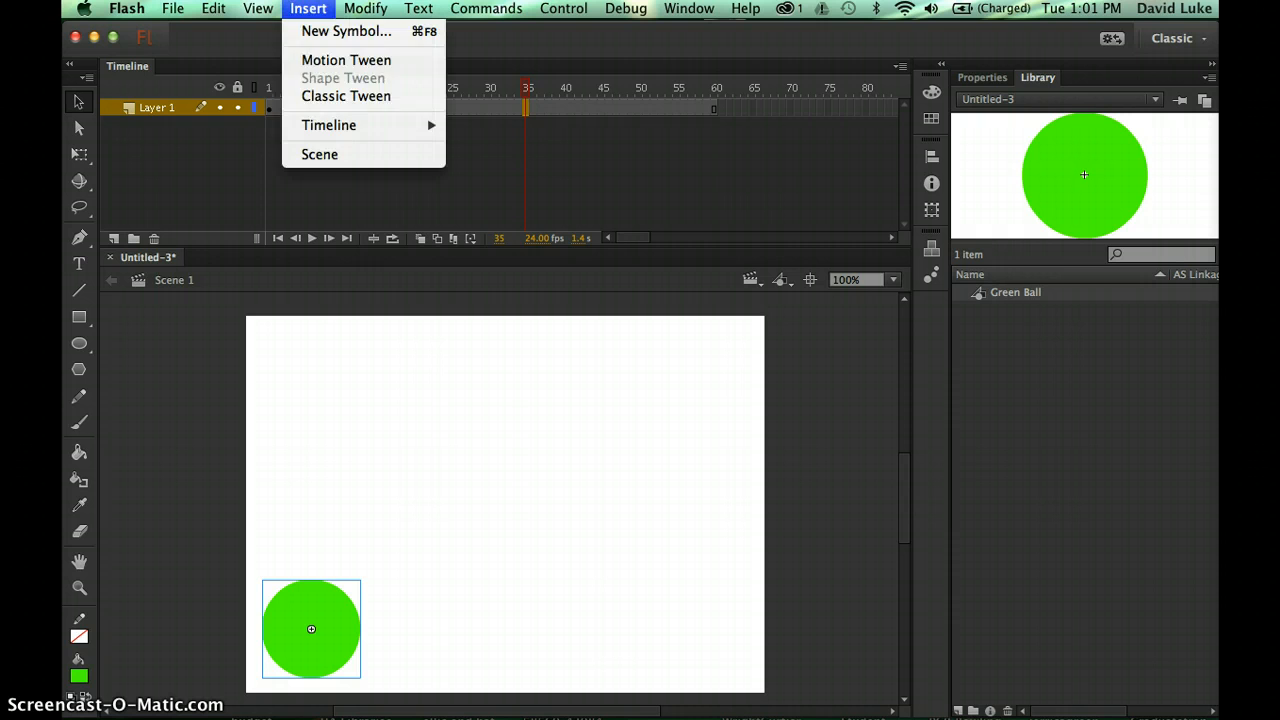
pyautogui.click(335, 64)
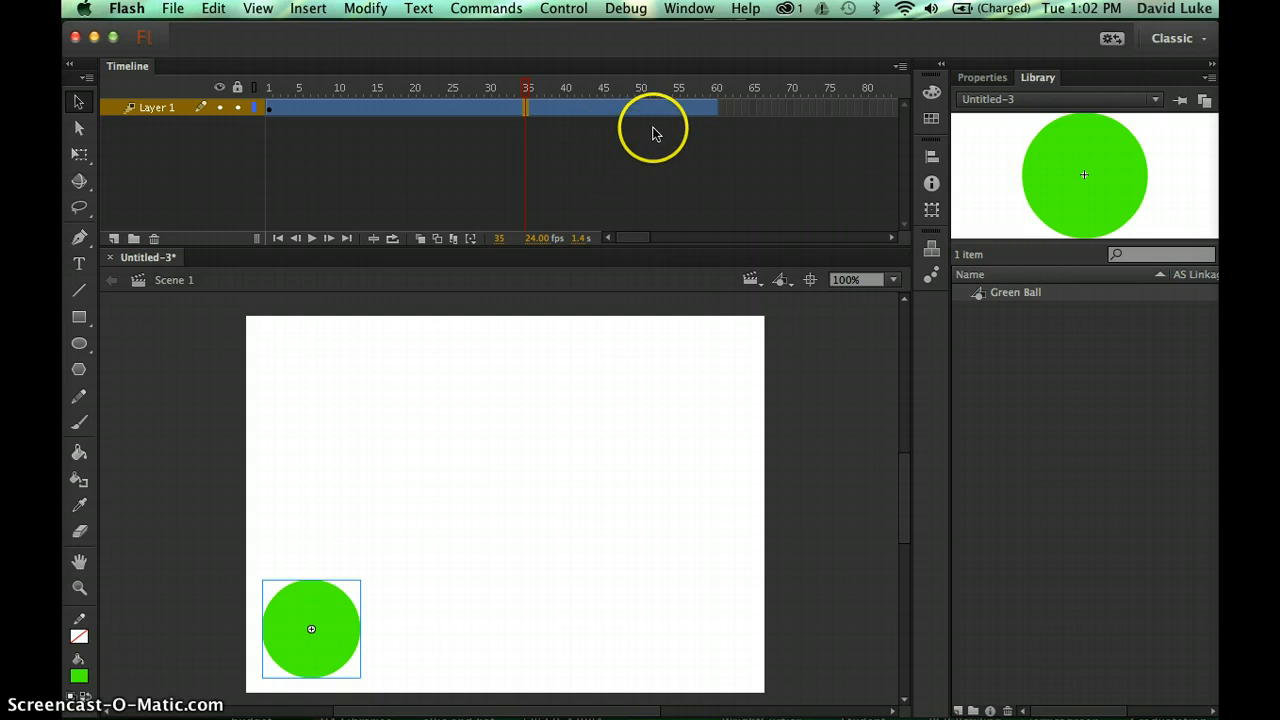
# - On frame 60, move the green ball to the stage's top-right corner, creating a diagonal motion path
pyautogui.click(713, 110)
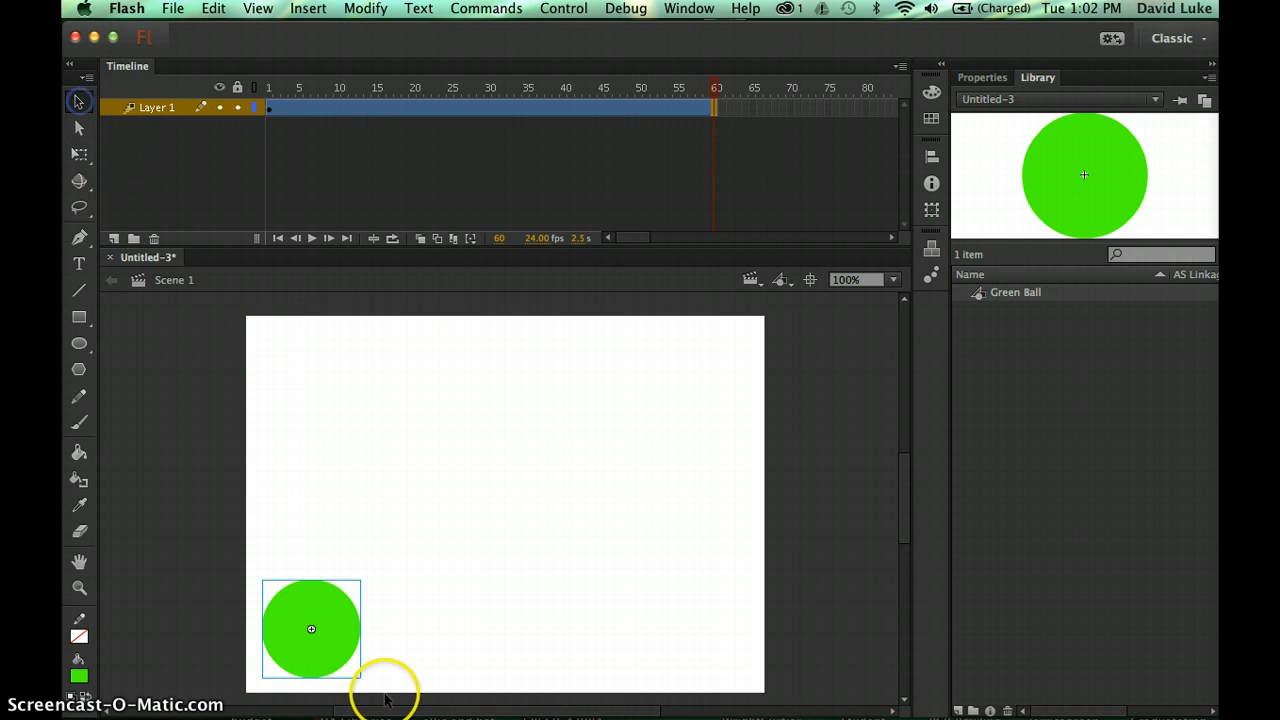
pyautogui.click(333, 624)
pyautogui.moveTo(333, 624); pyautogui.dragTo(727, 368)
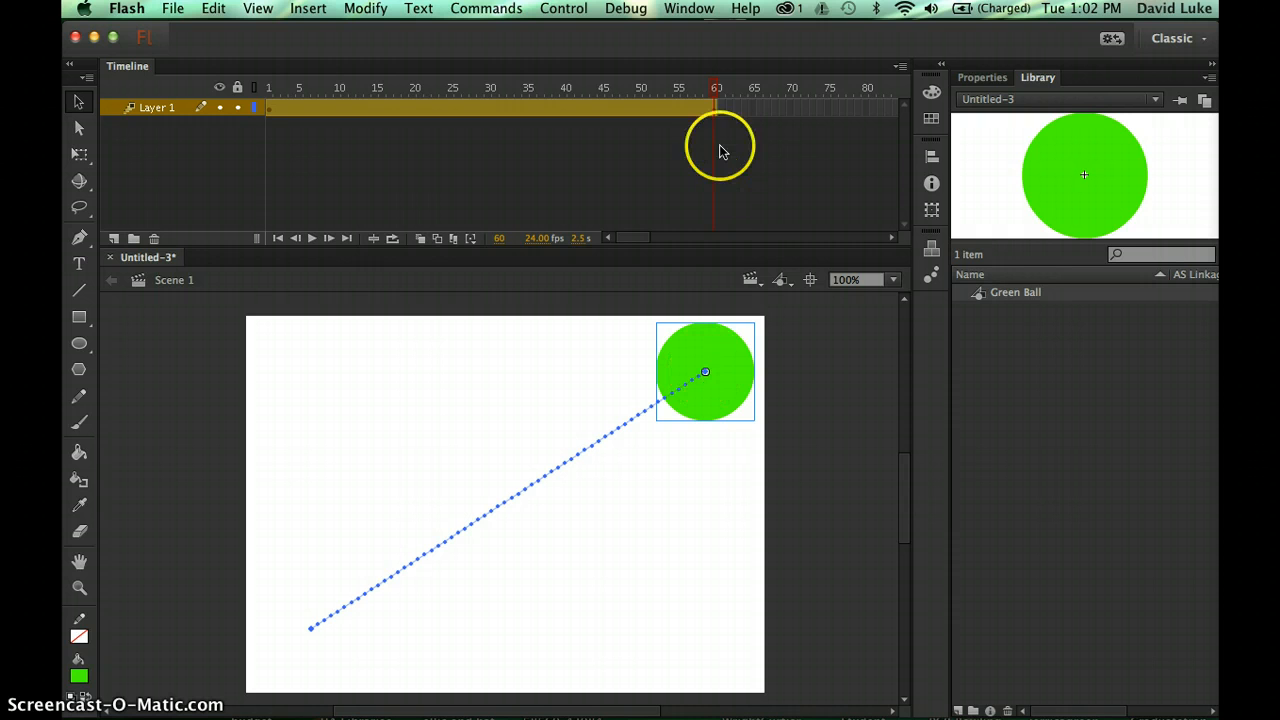
# - Scrub the playhead near frame 60 to preview the ball moving along its diagonal path
pyautogui.moveTo(715, 97); pyautogui.dragTo(654, 90)
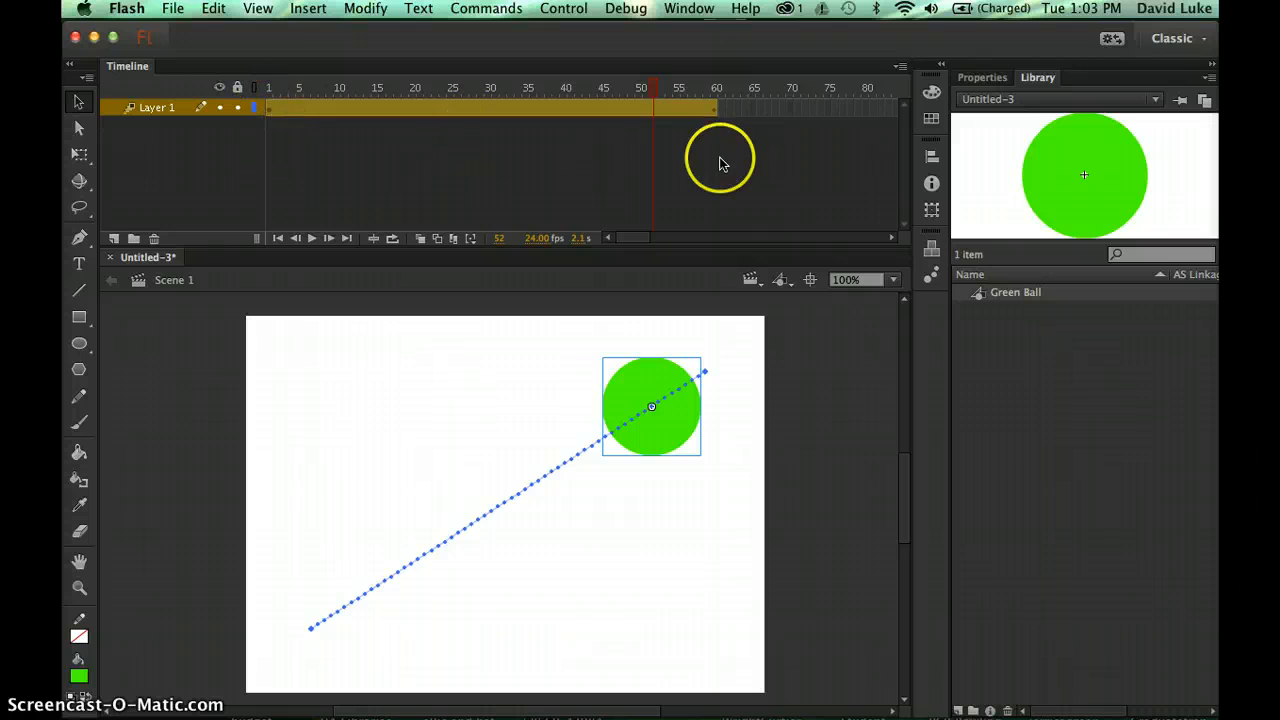
pyautogui.click(715, 112)
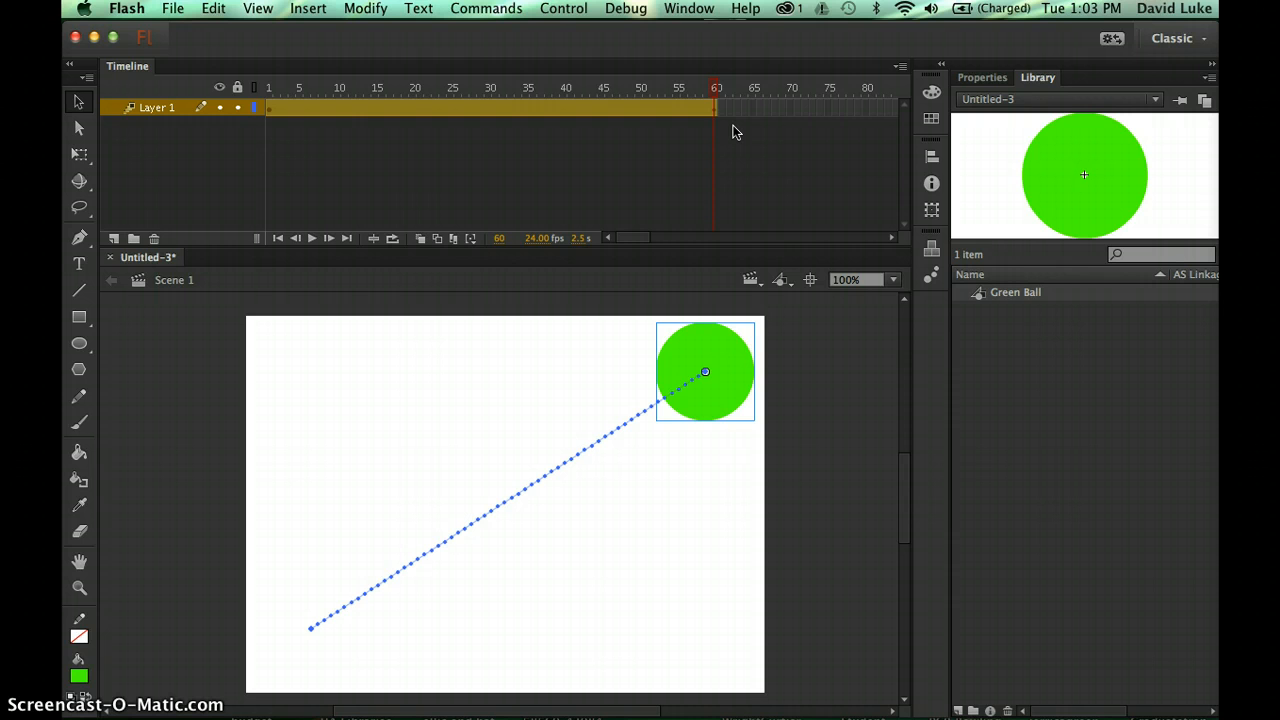
pyautogui.click(717, 90)
pyautogui.click(717, 92)
pyautogui.moveTo(717, 91)
pyautogui.mouseDown()
pyautogui.moveTo(426, 60)
pyautogui.moveTo(274, 94)
pyautogui.moveTo(714, 100)
pyautogui.moveTo(268, 112)
pyautogui.moveTo(724, 77)
pyautogui.mouseUp()
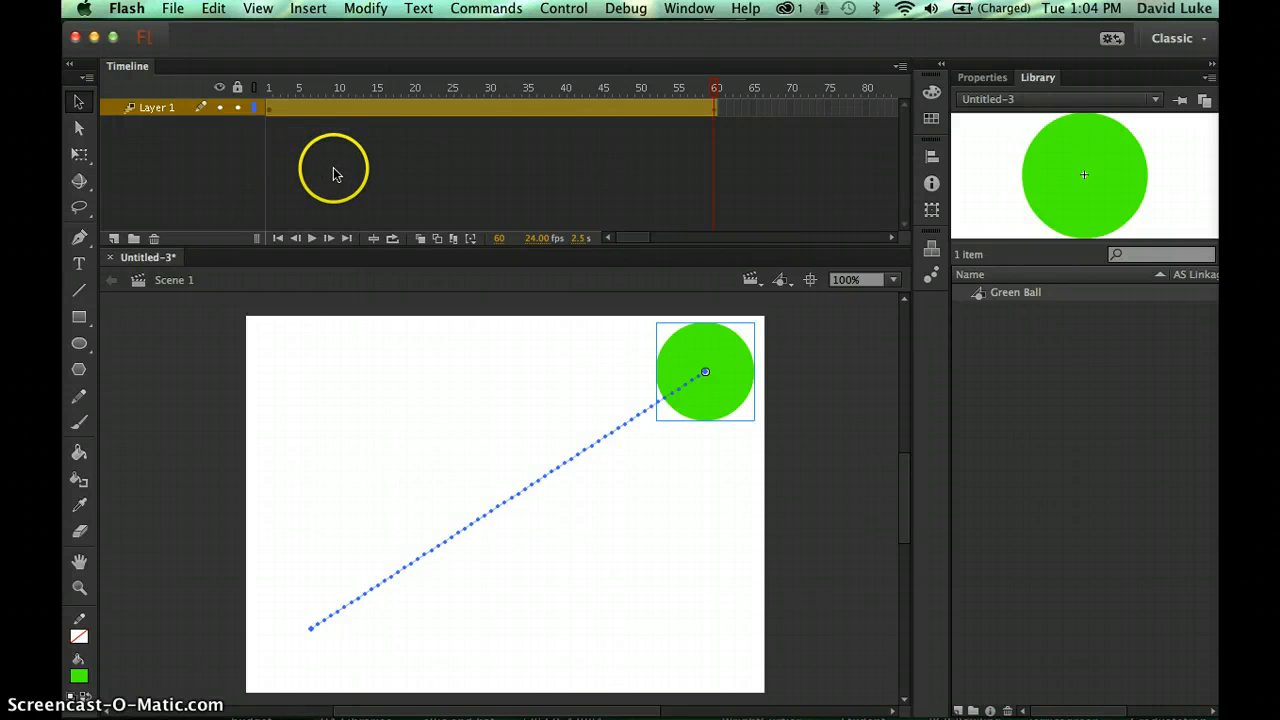
# - Open Save As, expand the dialog and choose the Week 2 folder as destination
pyautogui.click(180, 9)
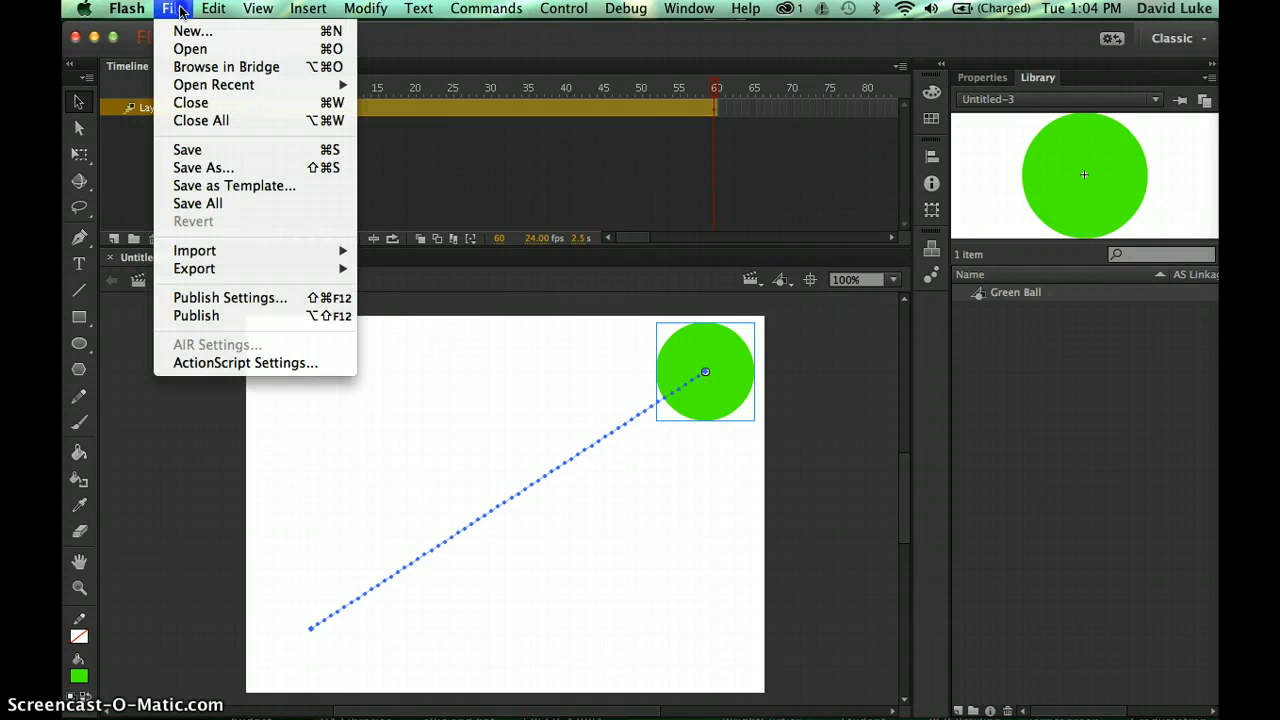
pyautogui.click(207, 168)
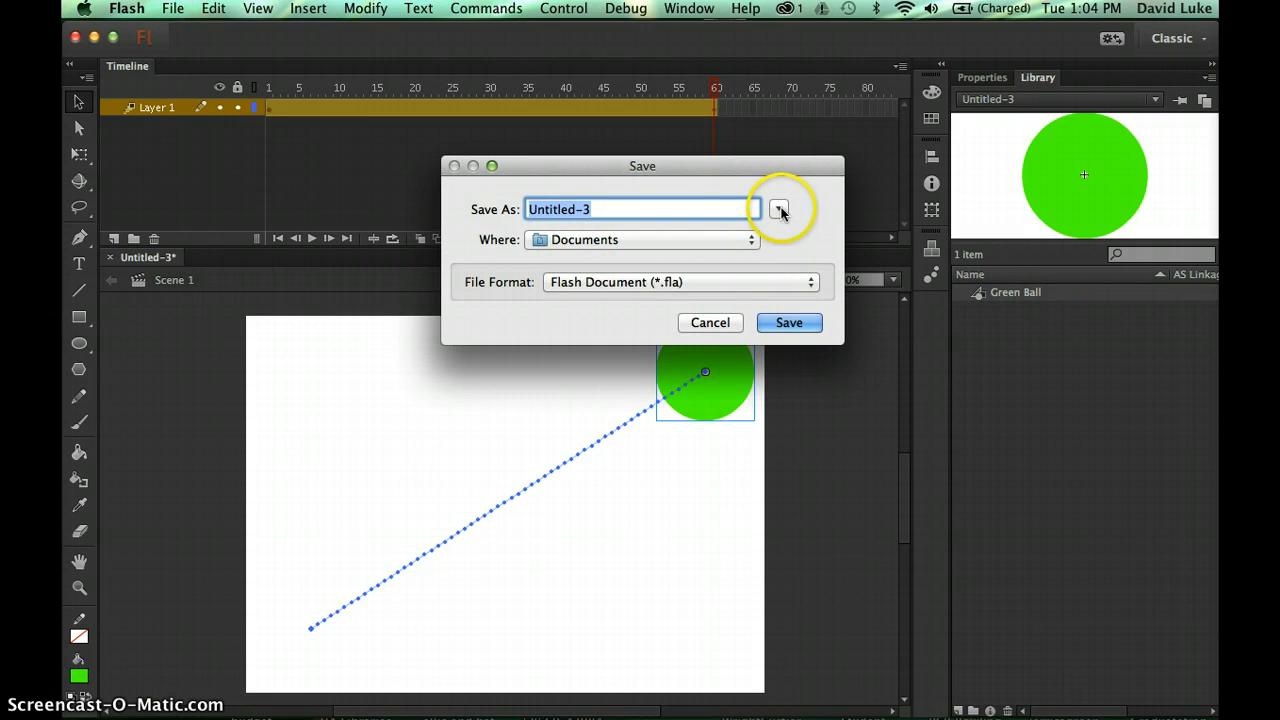
pyautogui.click(779, 209)
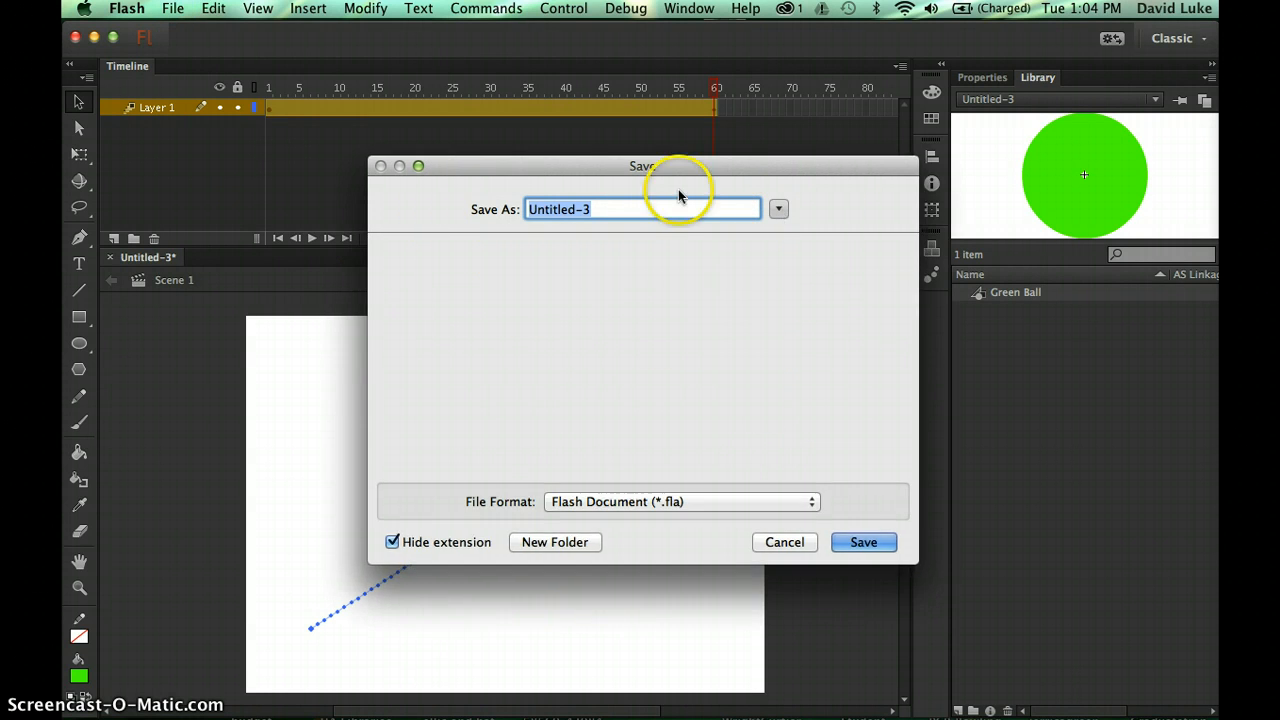
pyautogui.moveTo(580, 169); pyautogui.dragTo(503, 129)
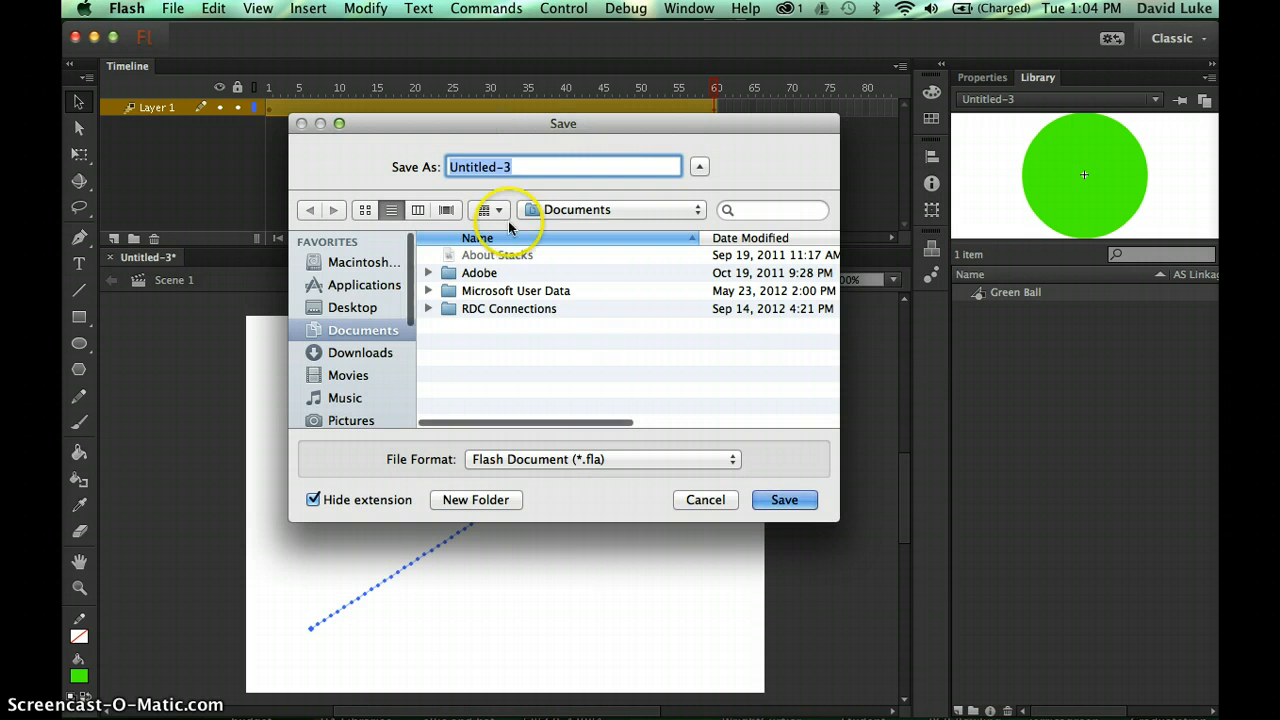
pyautogui.moveTo(412, 298); pyautogui.dragTo(409, 390)
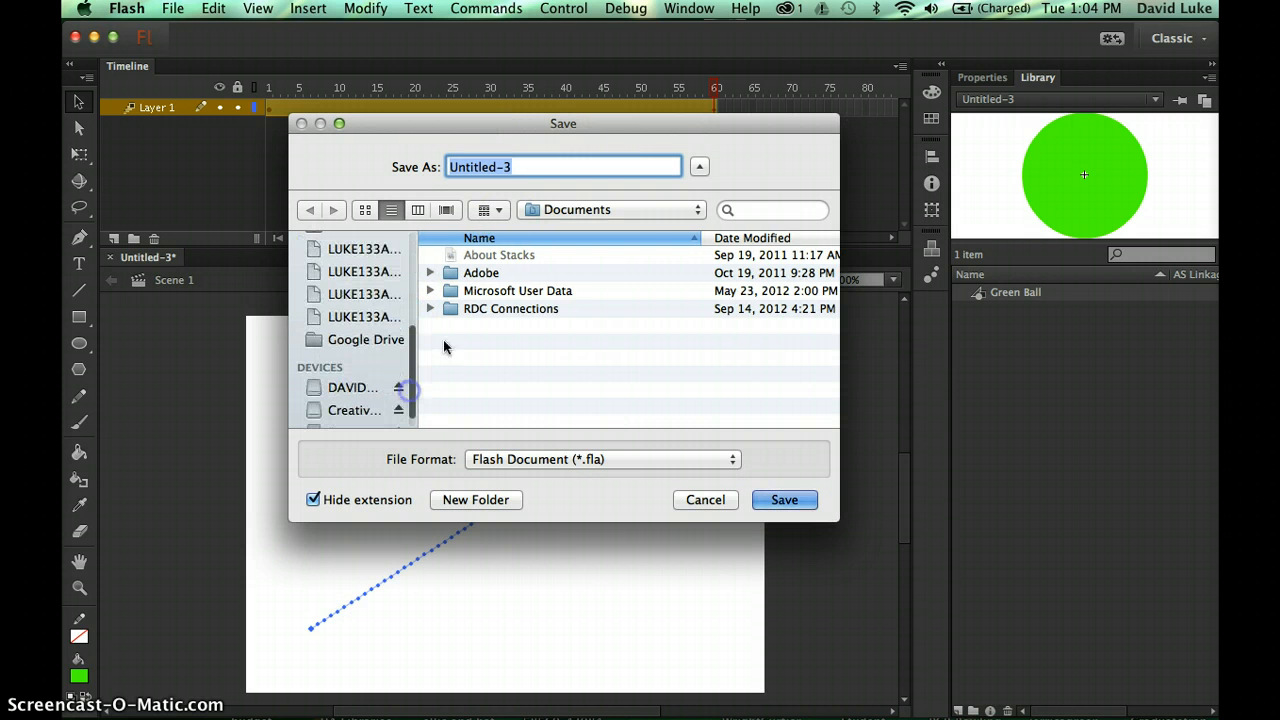
pyautogui.click(587, 211)
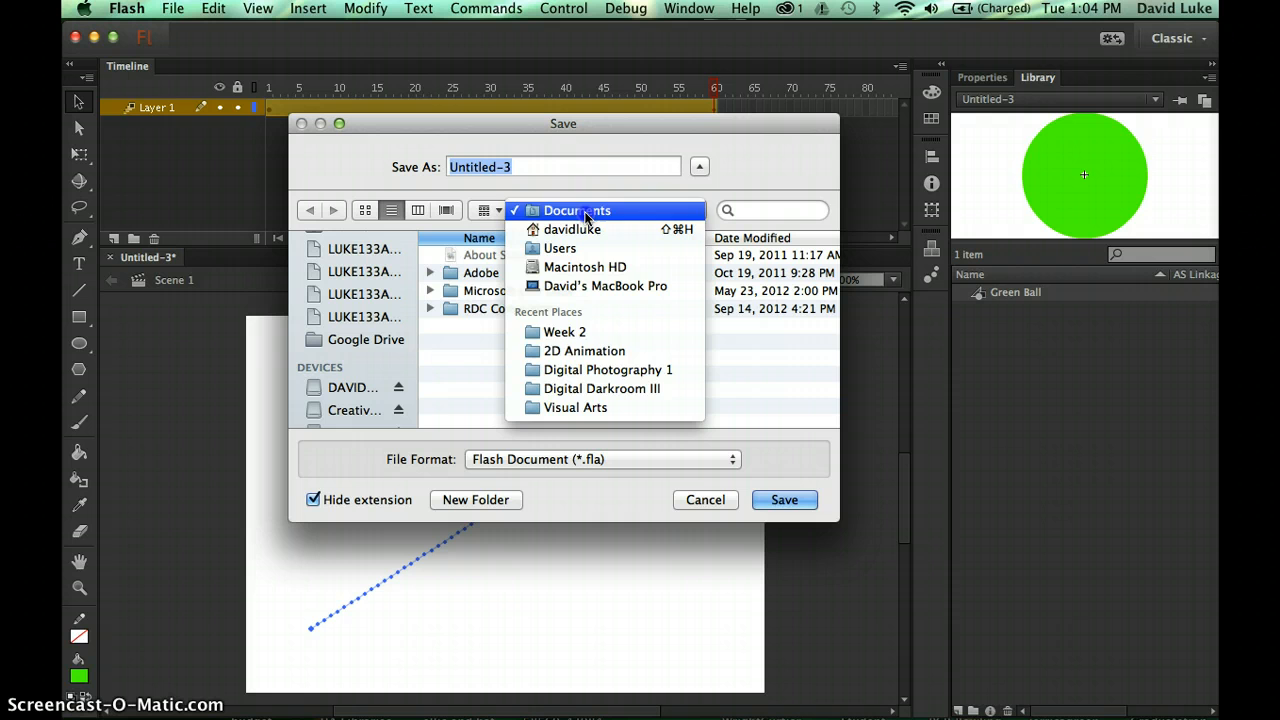
pyautogui.click(560, 331)
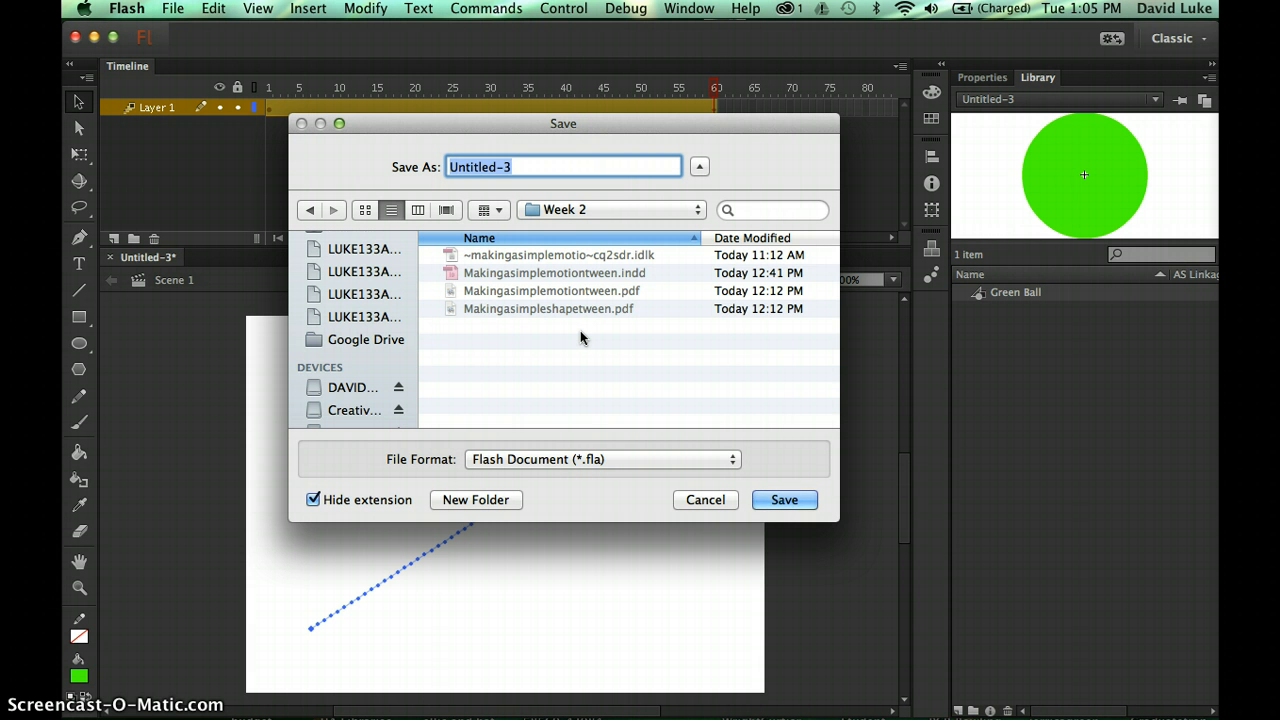
# - Name the file with the author's _motiontween name, keep Flash Document (*.fla), and show the extension
pyautogui.write('david')
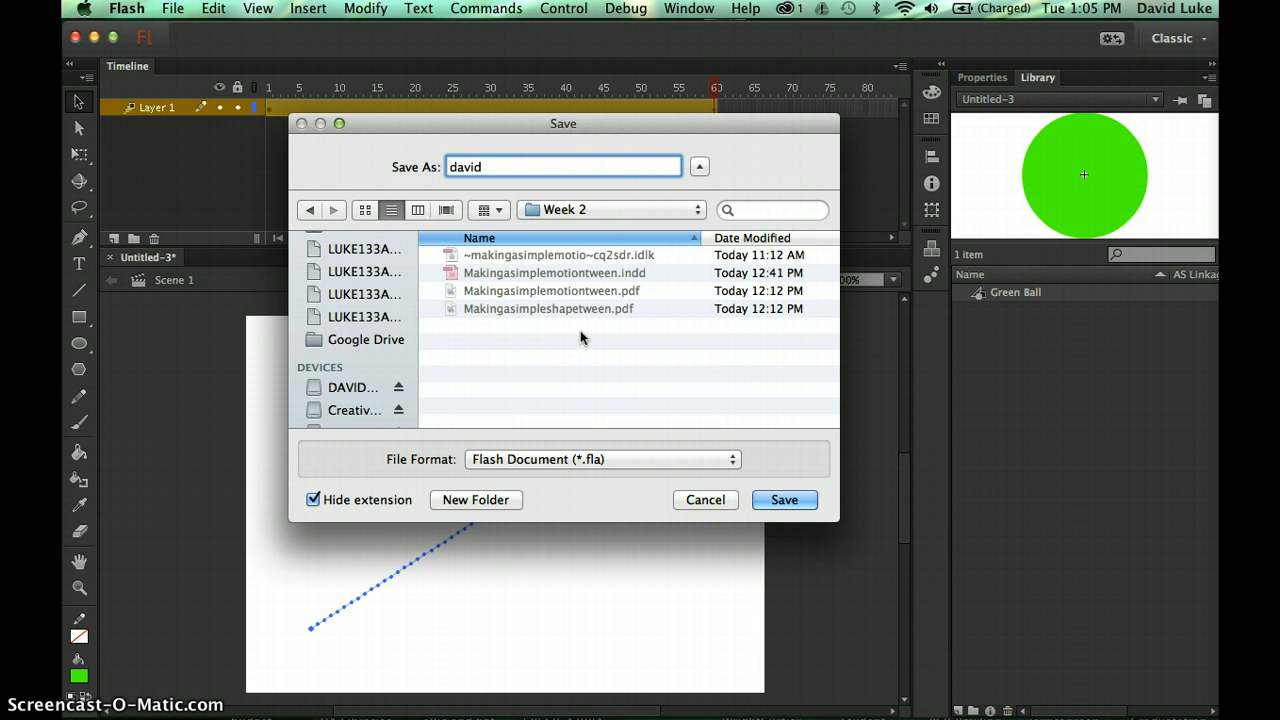
pyautogui.write('luke_motiontween')
pyautogui.click(627, 442)
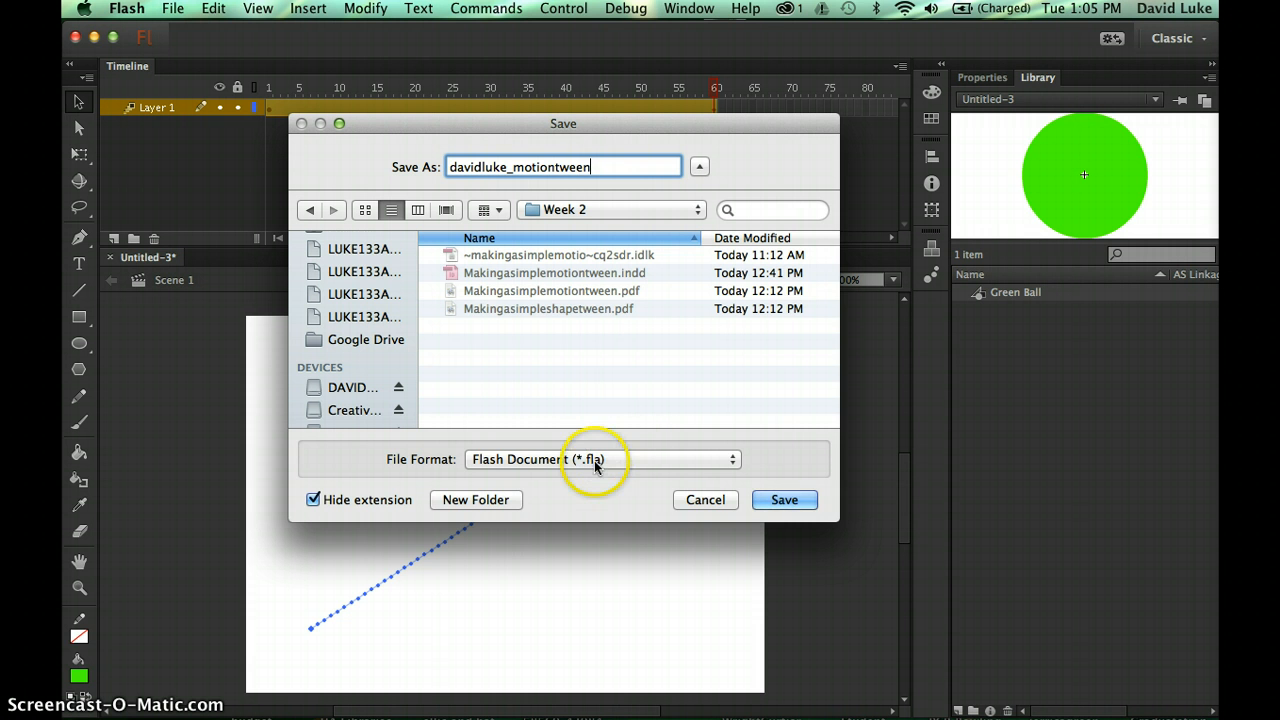
pyautogui.click(592, 459)
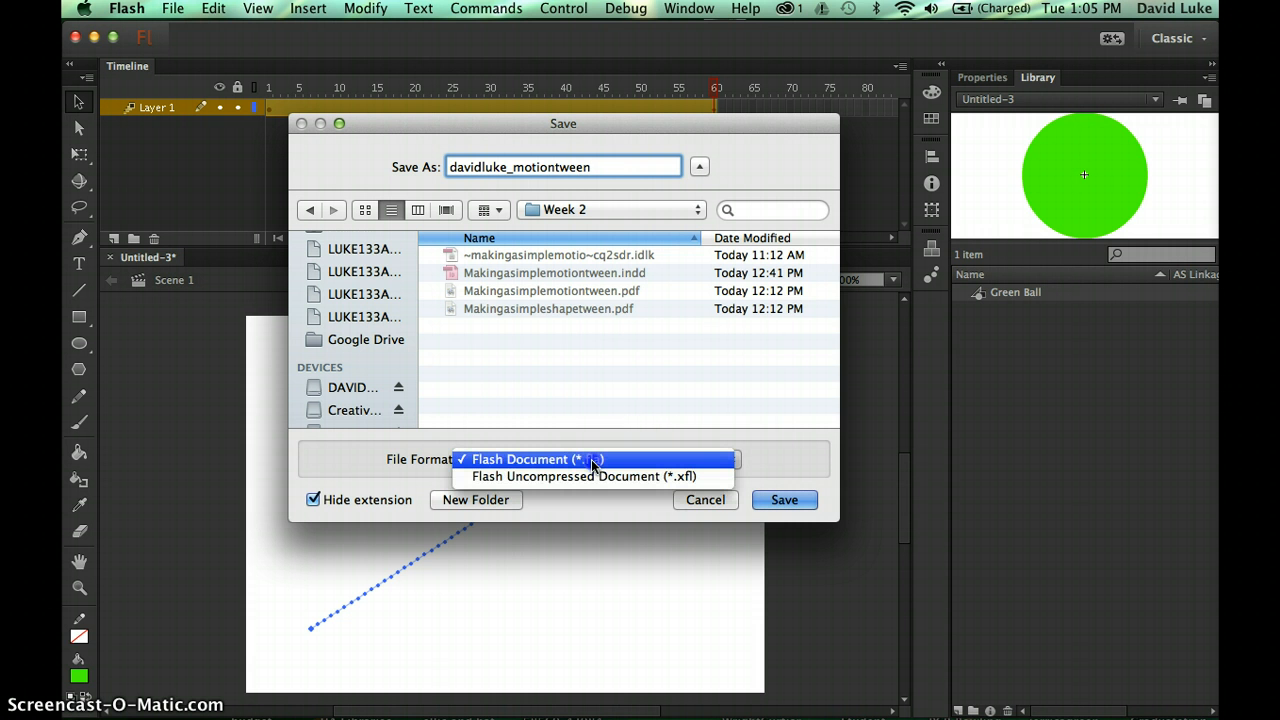
pyautogui.click(591, 459)
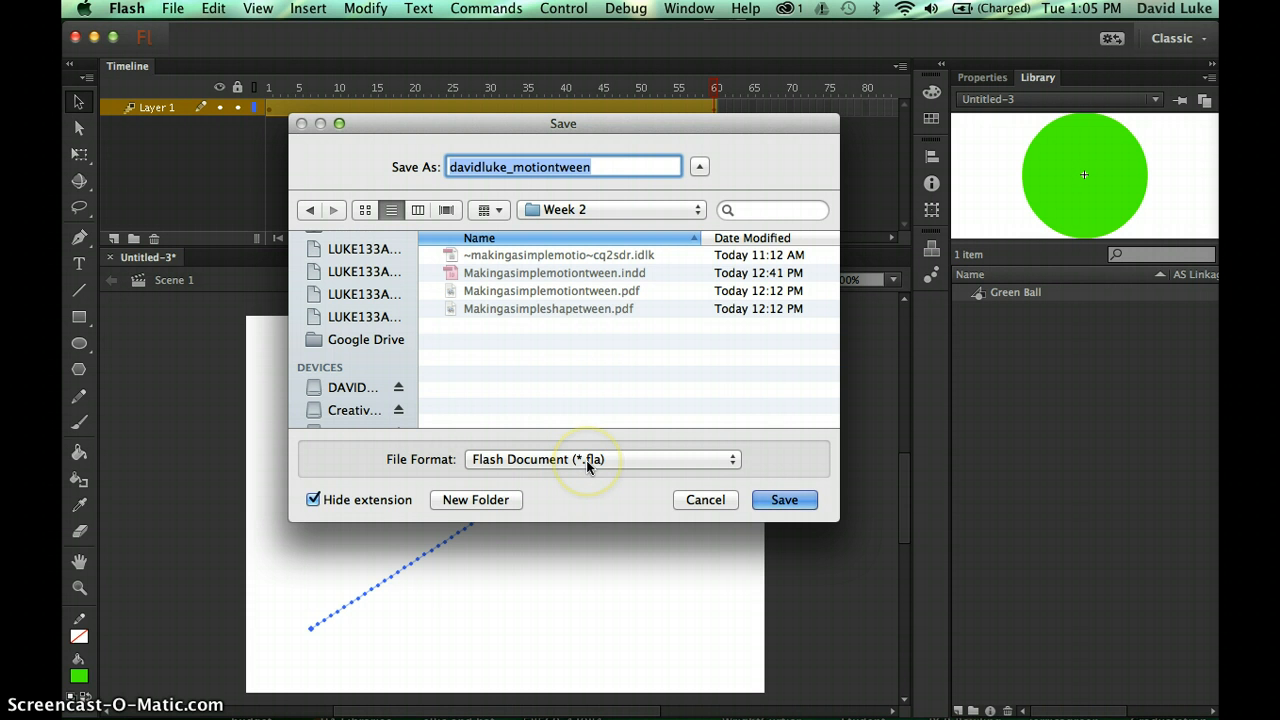
pyautogui.click(313, 499)
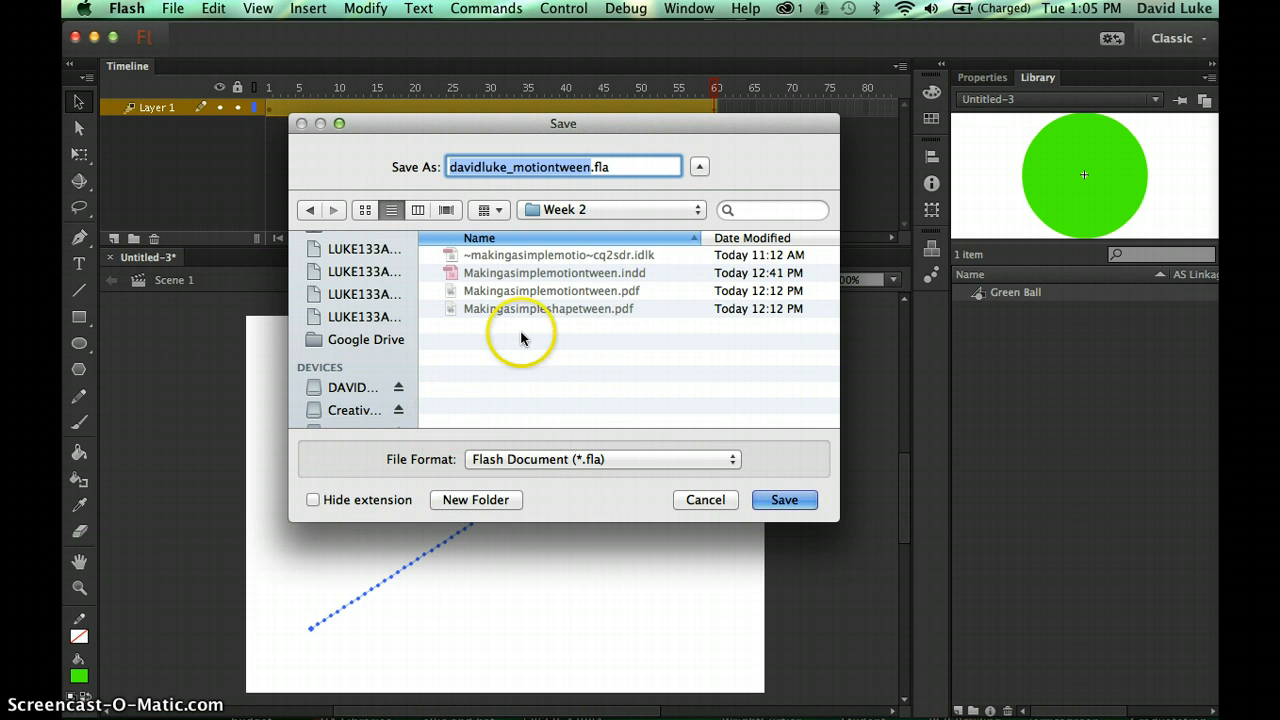
pyautogui.click(313, 499)
pyautogui.click(313, 499)
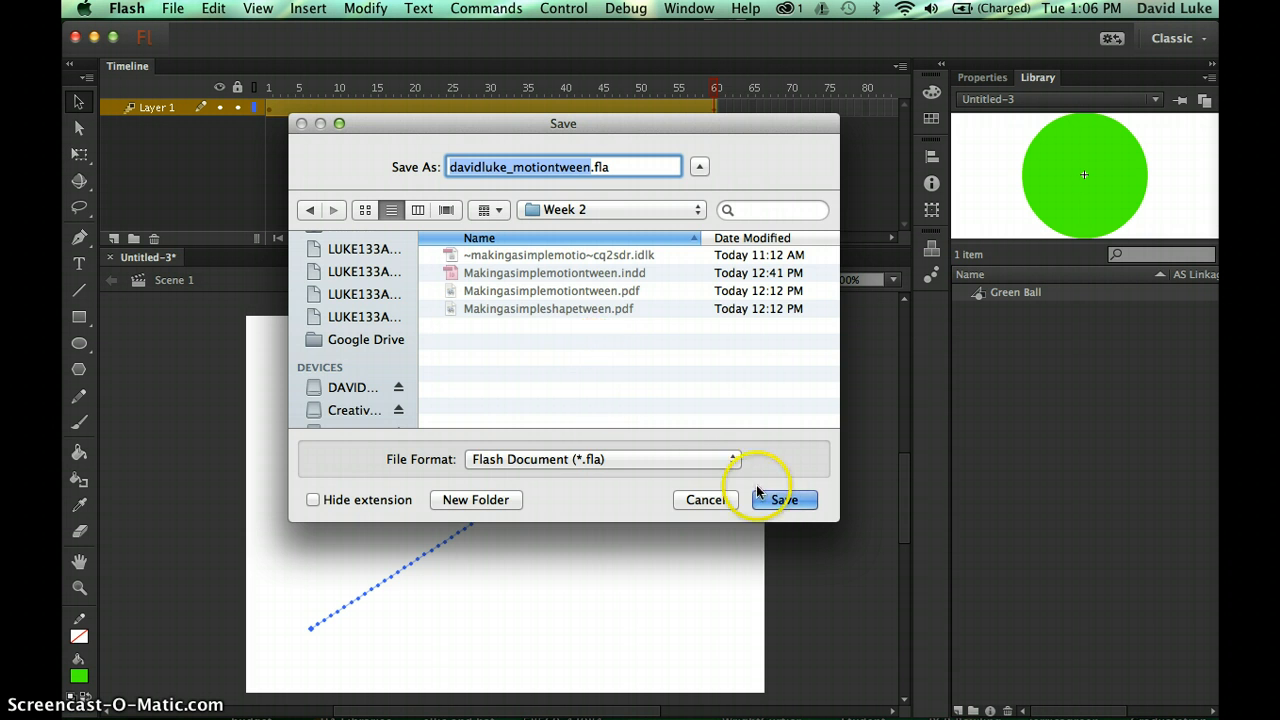
# - Save the author-named _motiontween.fla file into the Week 2 folder
pyautogui.click(785, 500)
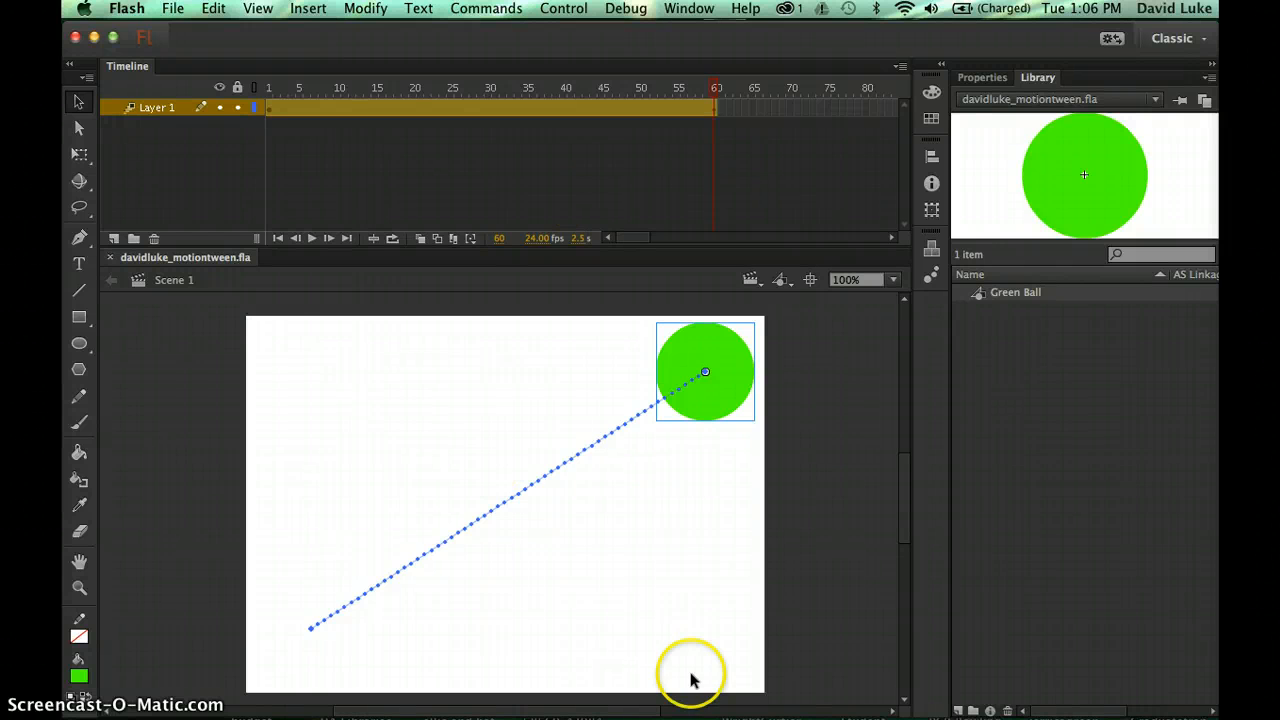
pyautogui.click(360, 193)
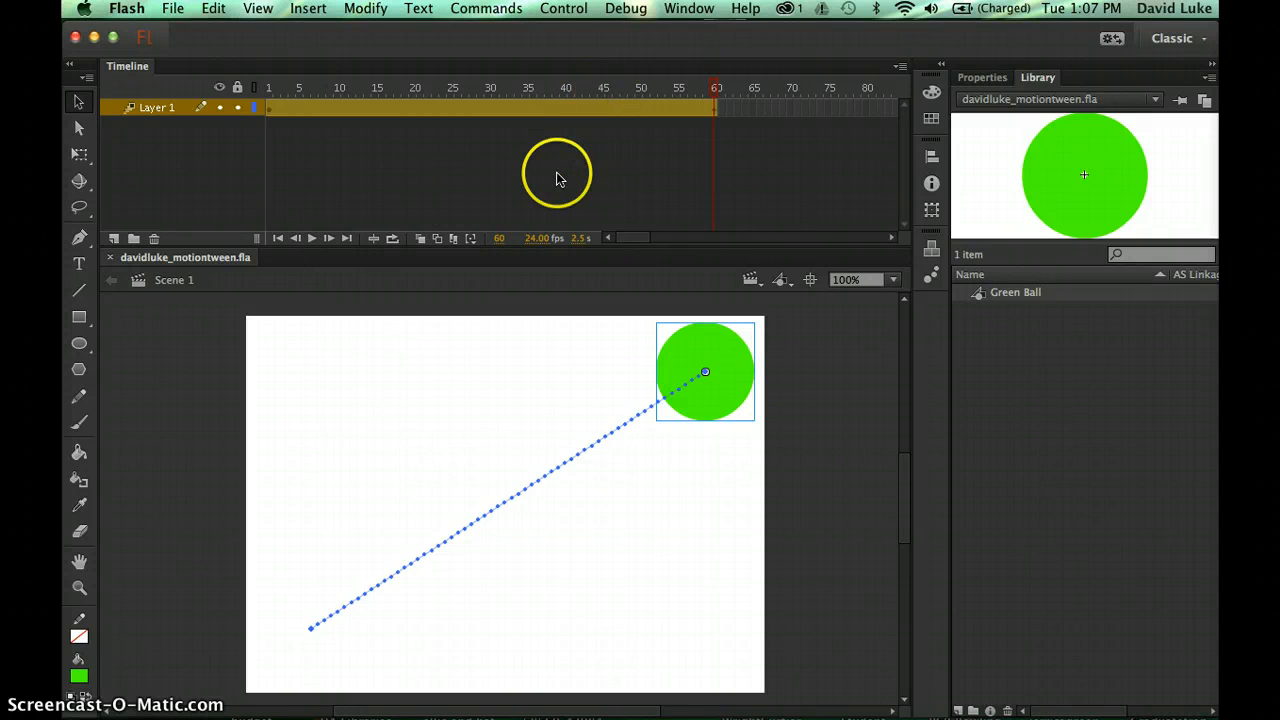
# - Test the movie in Flash Professional, watch the ball tween play, then close the SWF window
pyautogui.click(571, 12)
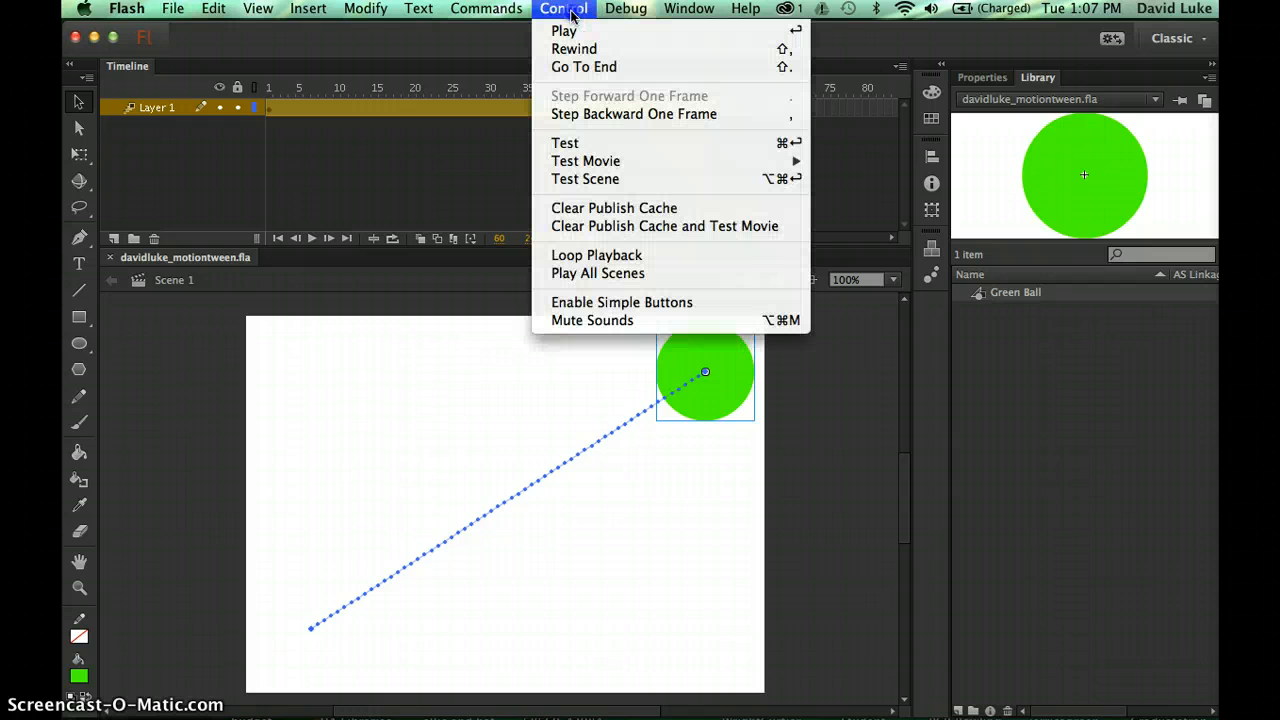
pyautogui.moveTo(598, 160)
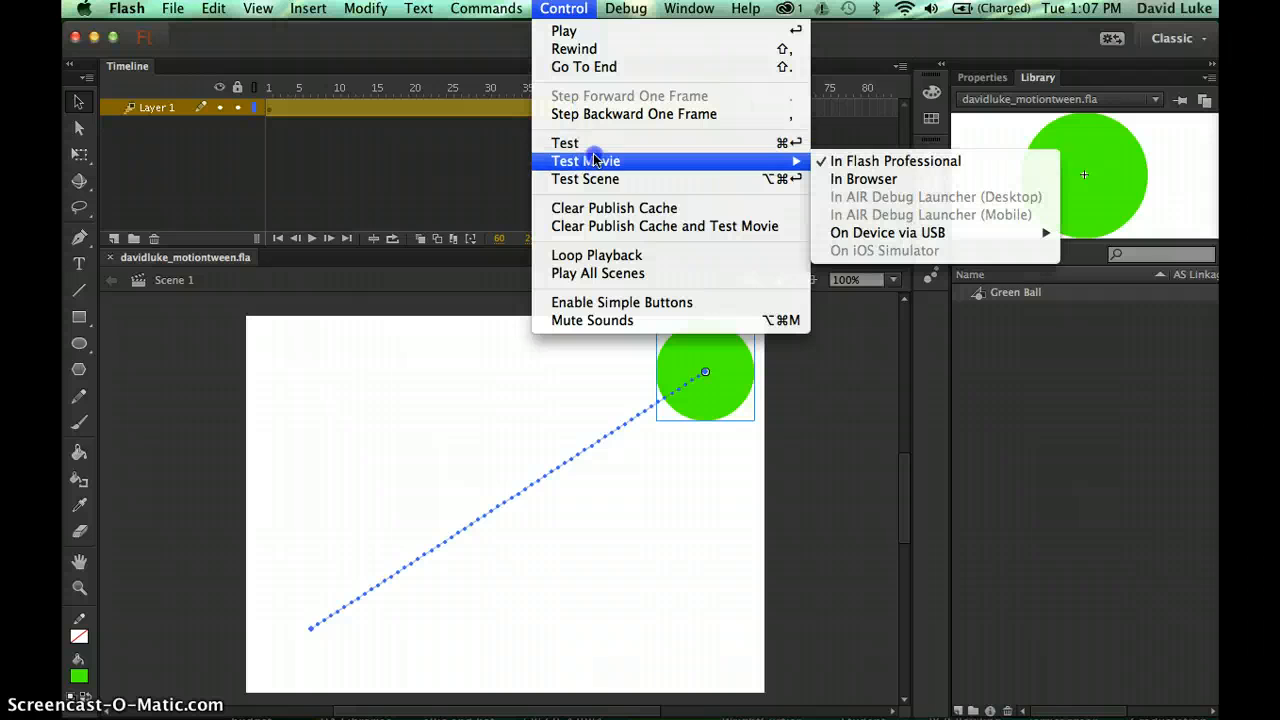
pyautogui.click(895, 161)
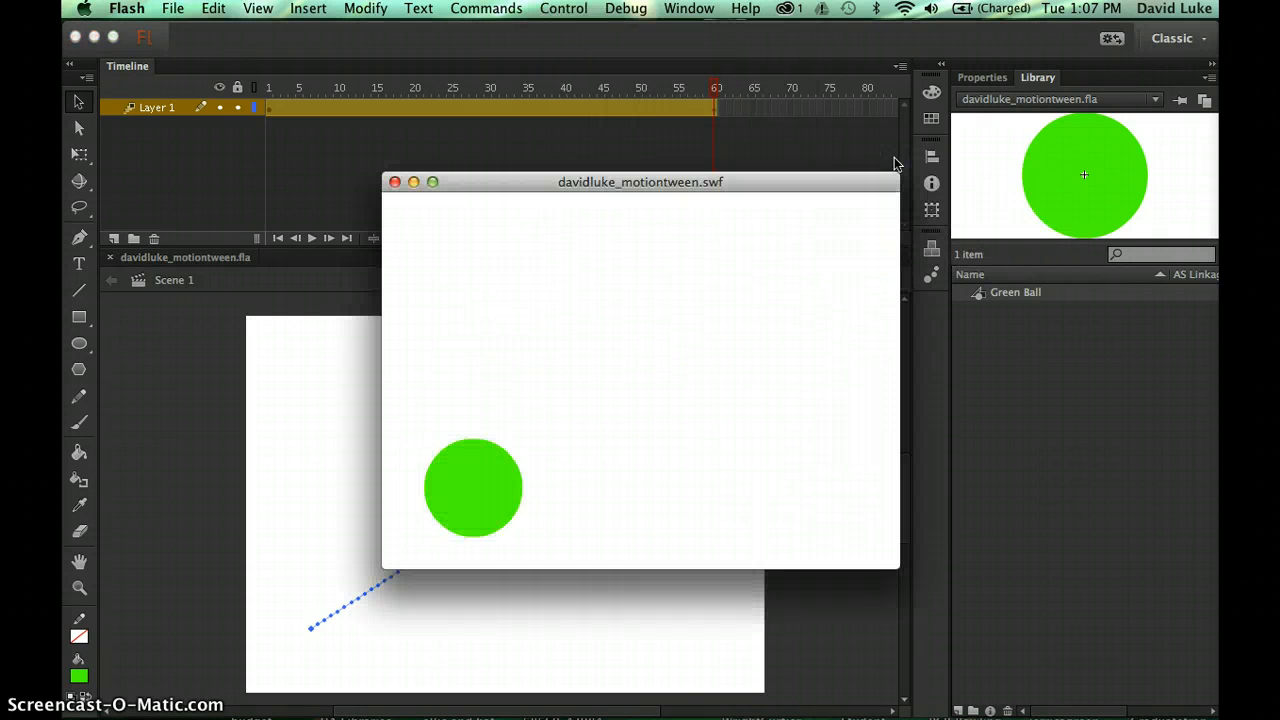
pyautogui.click(597, 391)
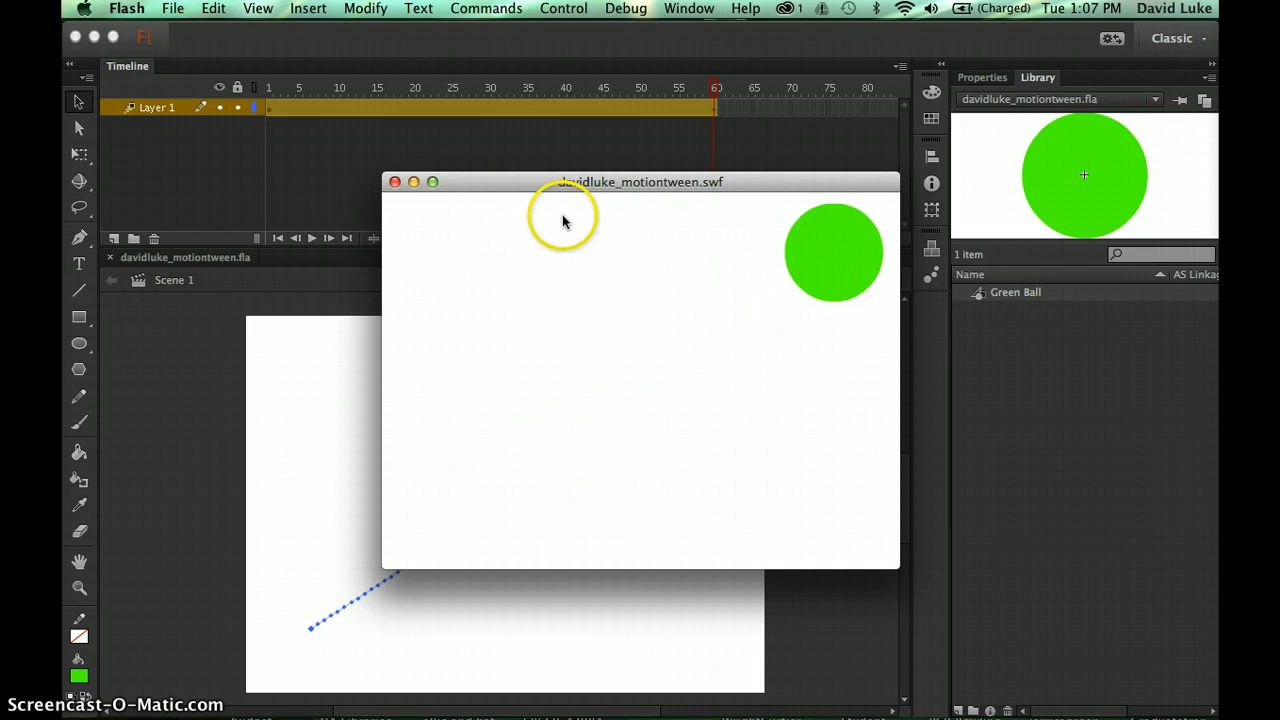
pyautogui.click(396, 183)
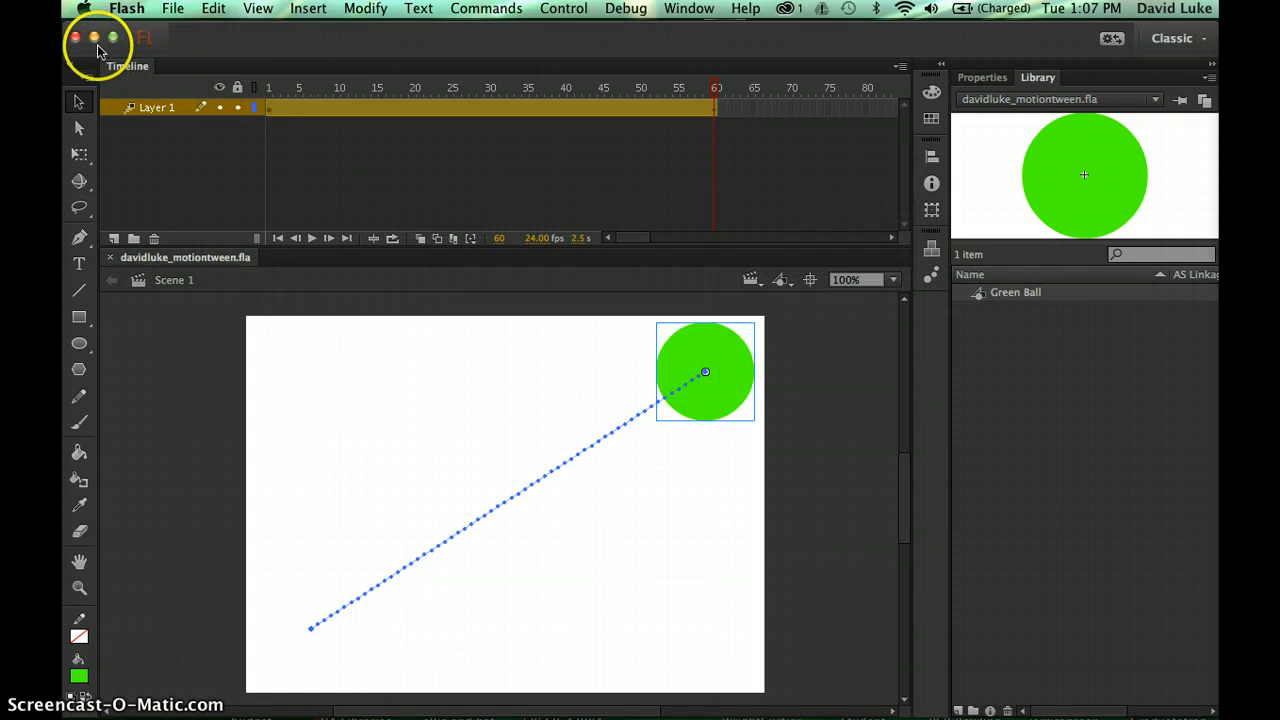
# - Minimize Flash and browse Teaching › Fall 2013 › 2D Animation › Week 2 in Finder
pyautogui.moveTo(97, 43); pyautogui.dragTo(93, 43)
pyautogui.click(92, 38)
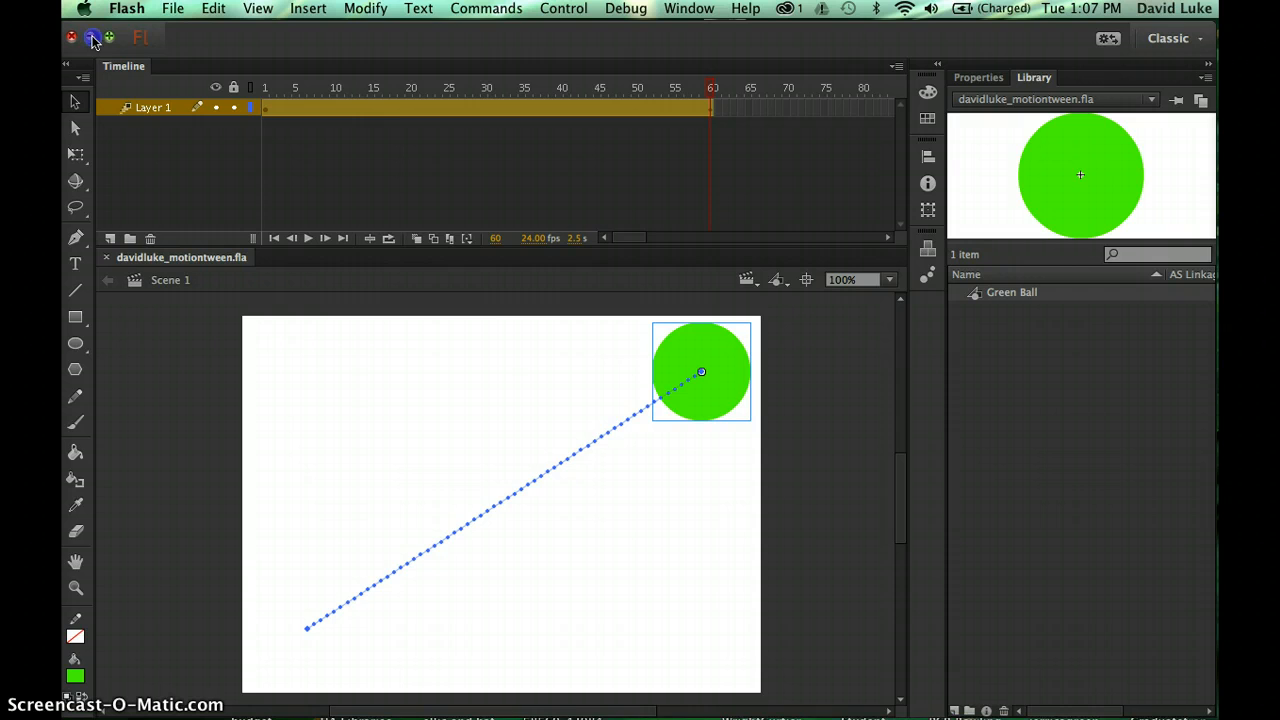
pyautogui.click(1026, 479)
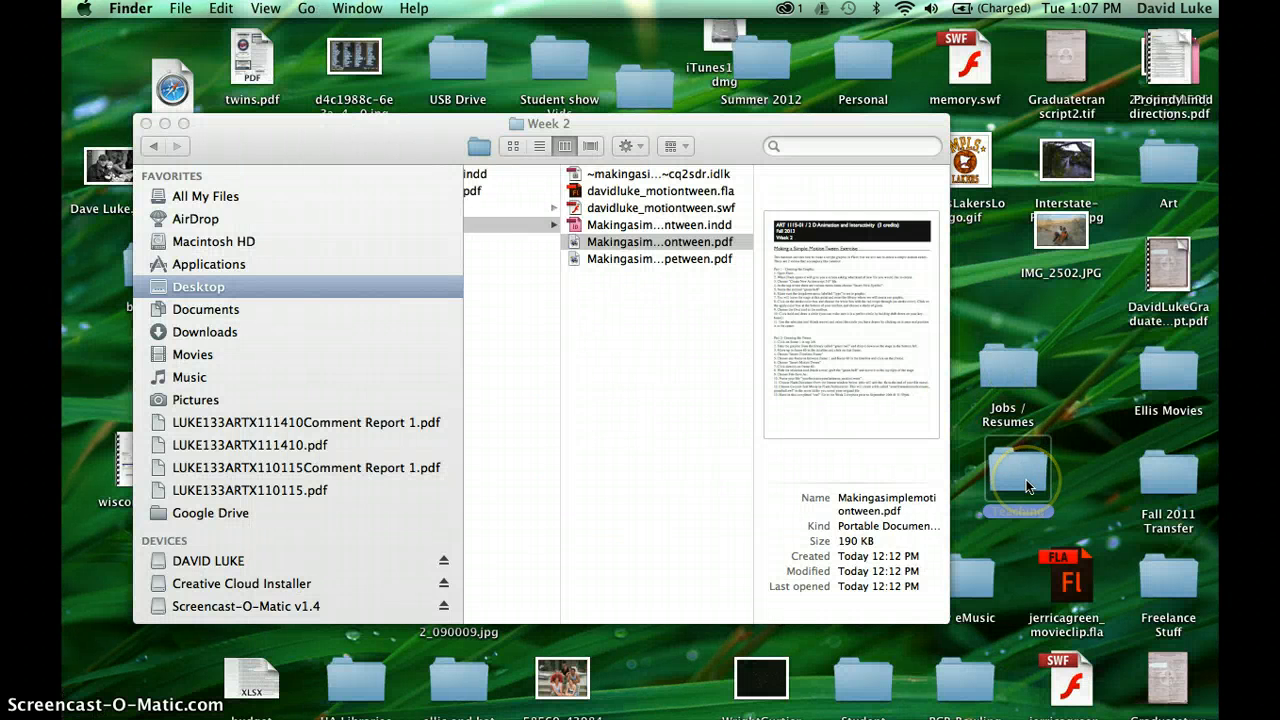
pyautogui.doubleClick(1026, 479)
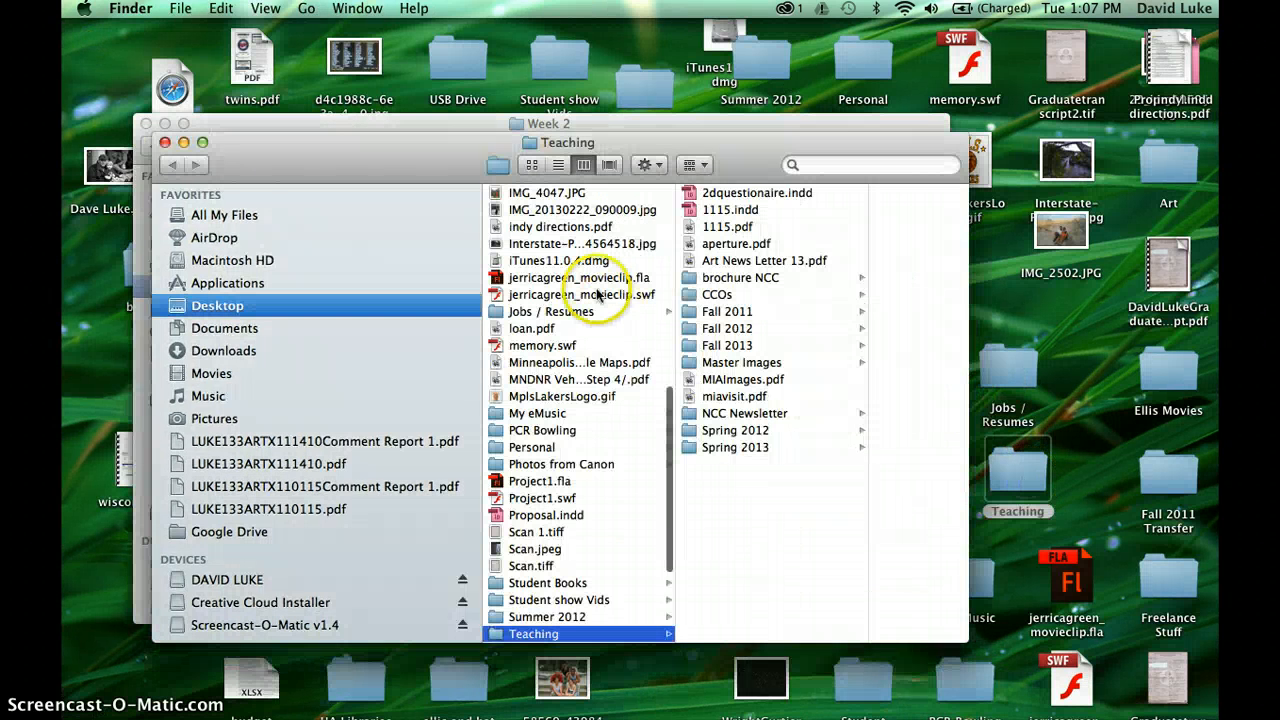
pyautogui.click(715, 345)
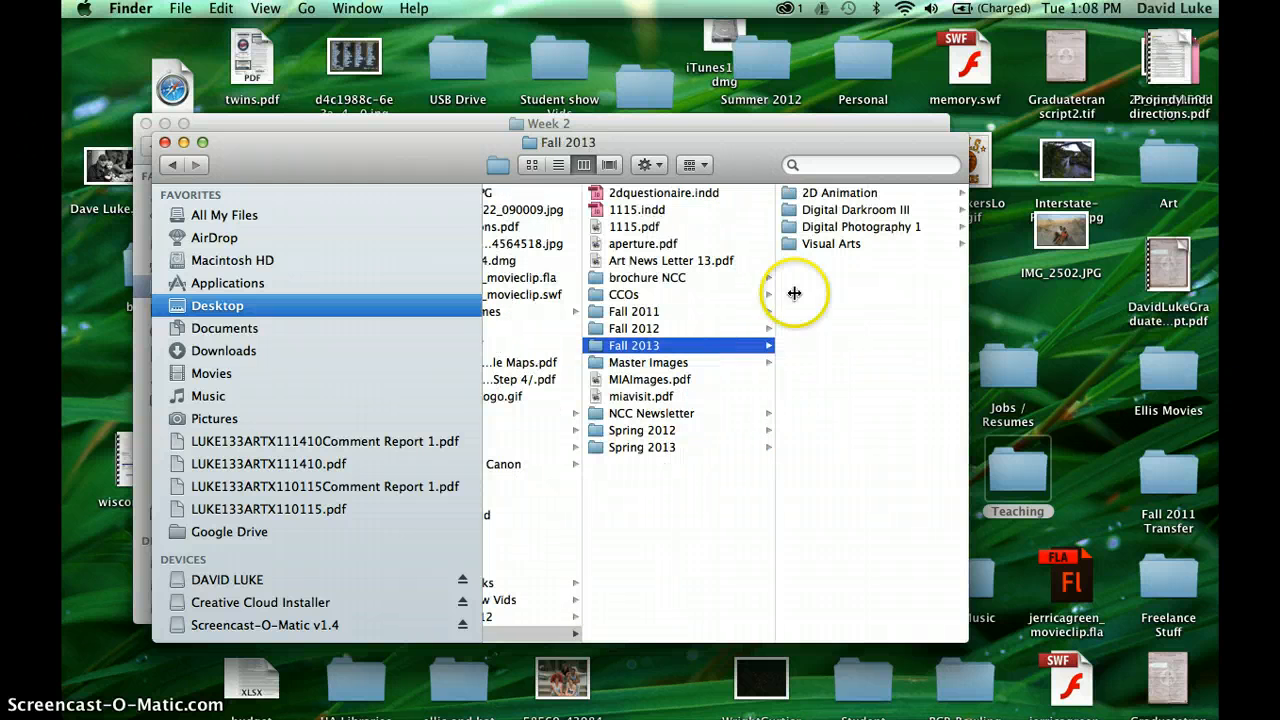
pyautogui.click(834, 194)
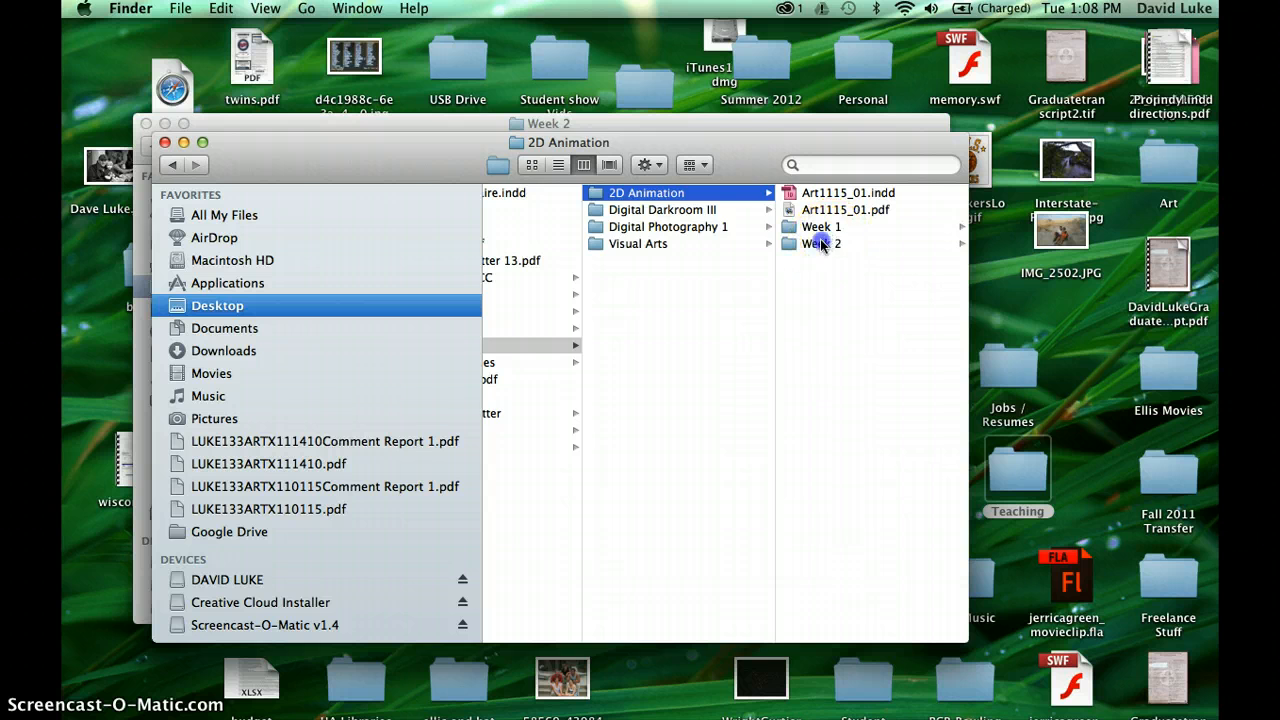
pyautogui.click(816, 244)
# - Enlarge the Finder window and show the details of the author-named _motiontween.swf file
pyautogui.moveTo(704, 160); pyautogui.dragTo(661, 124)
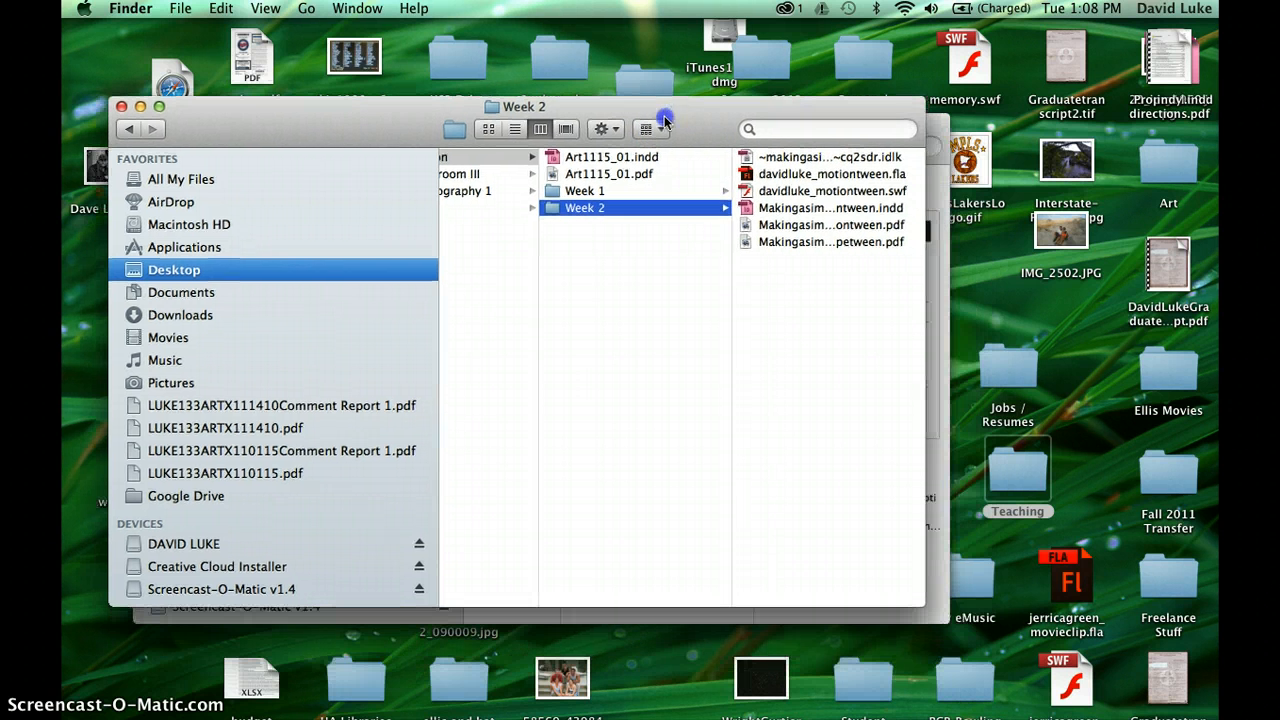
pyautogui.moveTo(915, 603); pyautogui.dragTo(1180, 719)
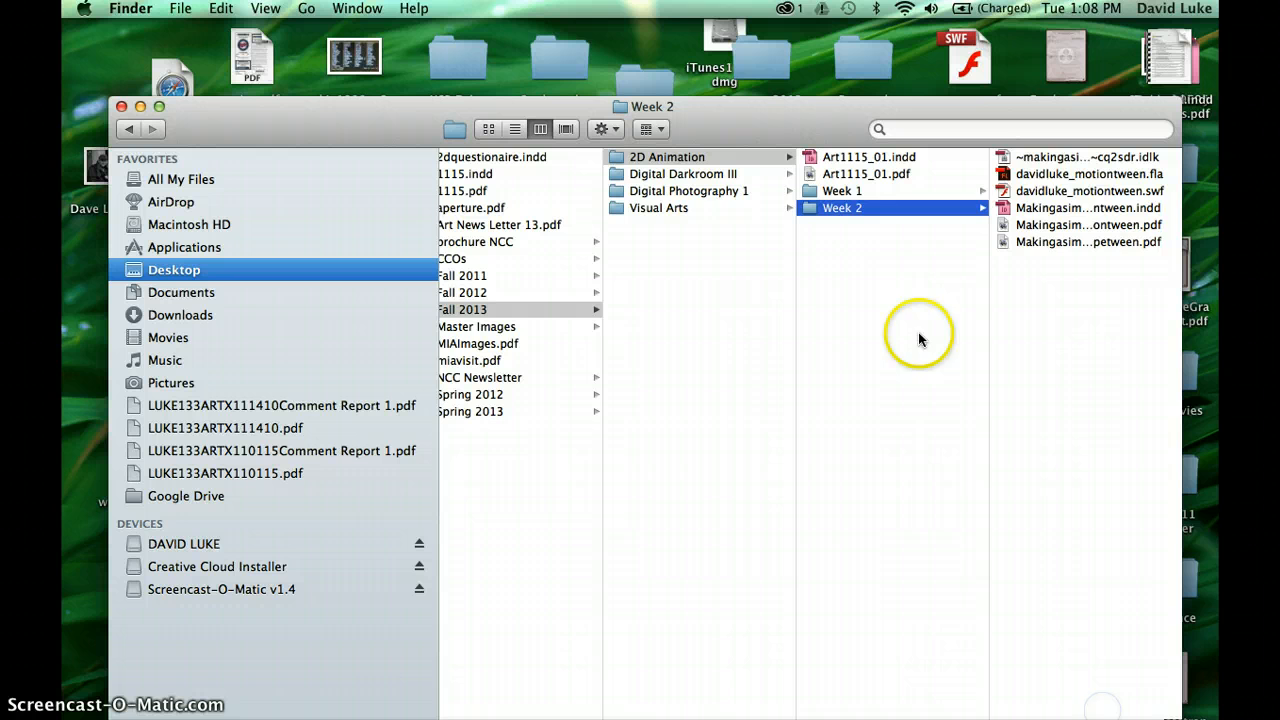
pyautogui.click(1036, 191)
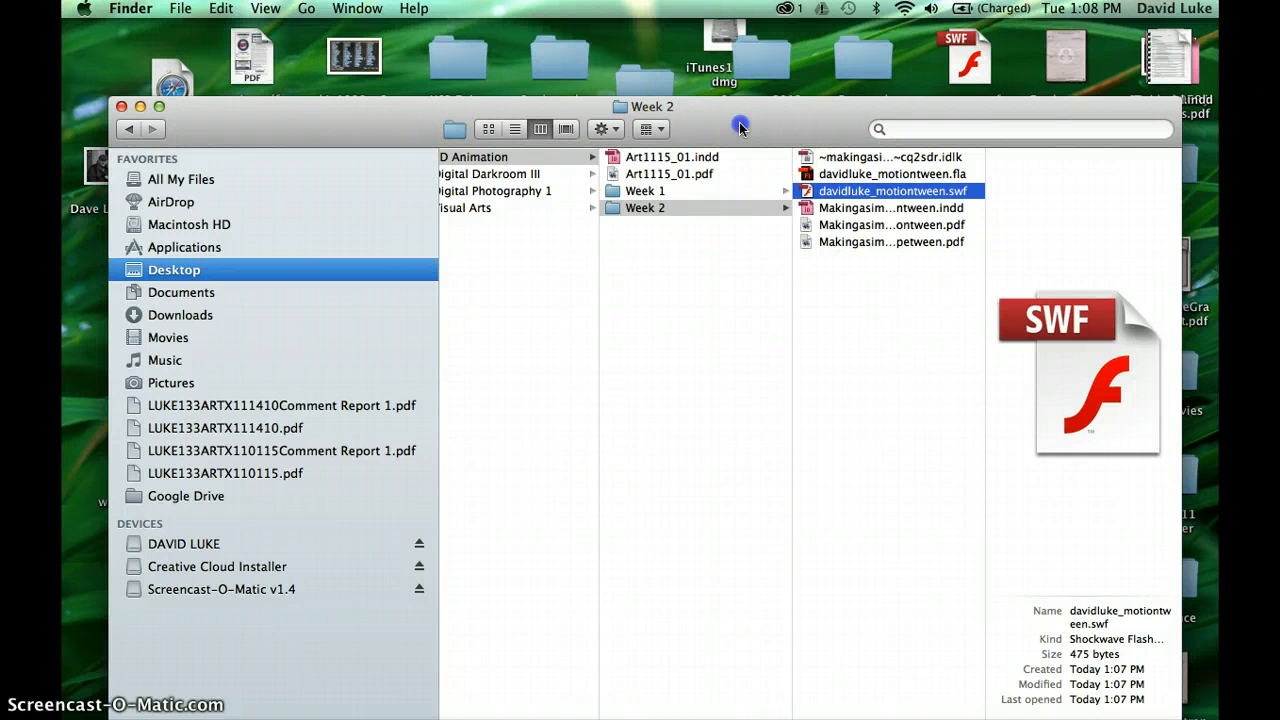
# - Enlarge the Week 2 Finder window and compare the 5 KB .fla with the 475-byte .swf
pyautogui.moveTo(740, 127); pyautogui.dragTo(690, 55)
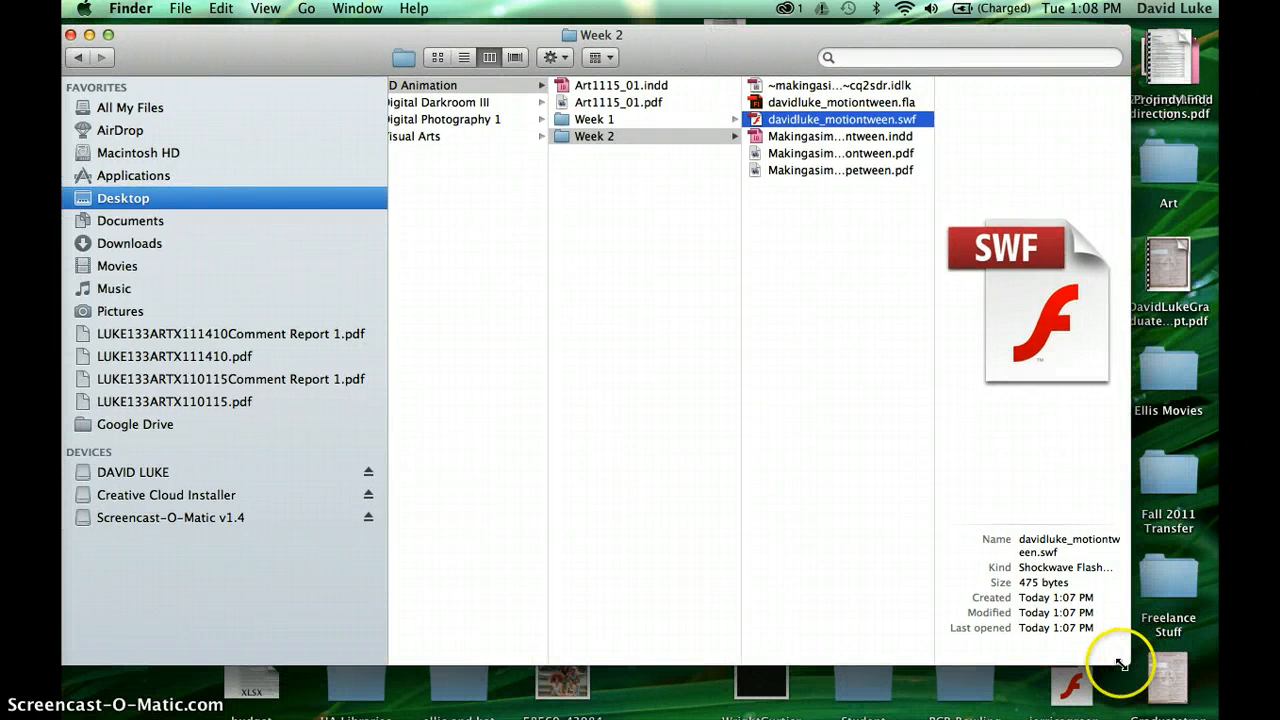
pyautogui.moveTo(1128, 662); pyautogui.dragTo(1205, 718)
pyautogui.click(940, 122)
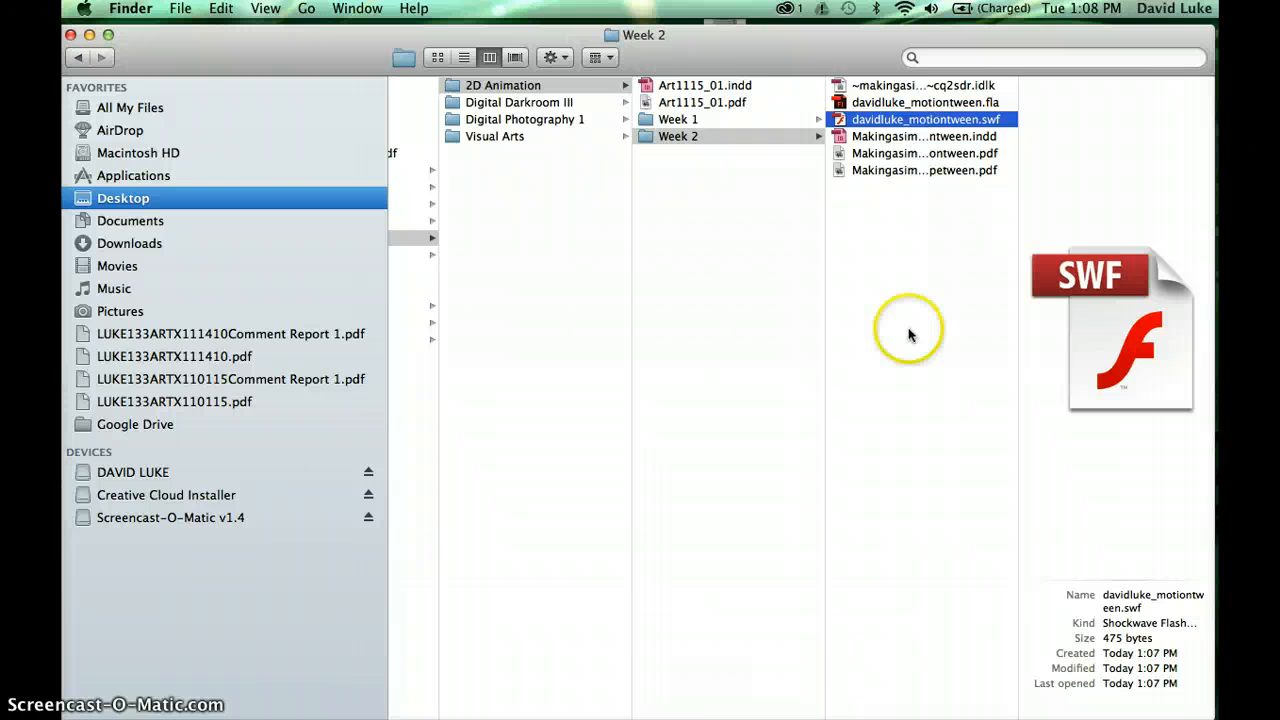
pyautogui.click(905, 103)
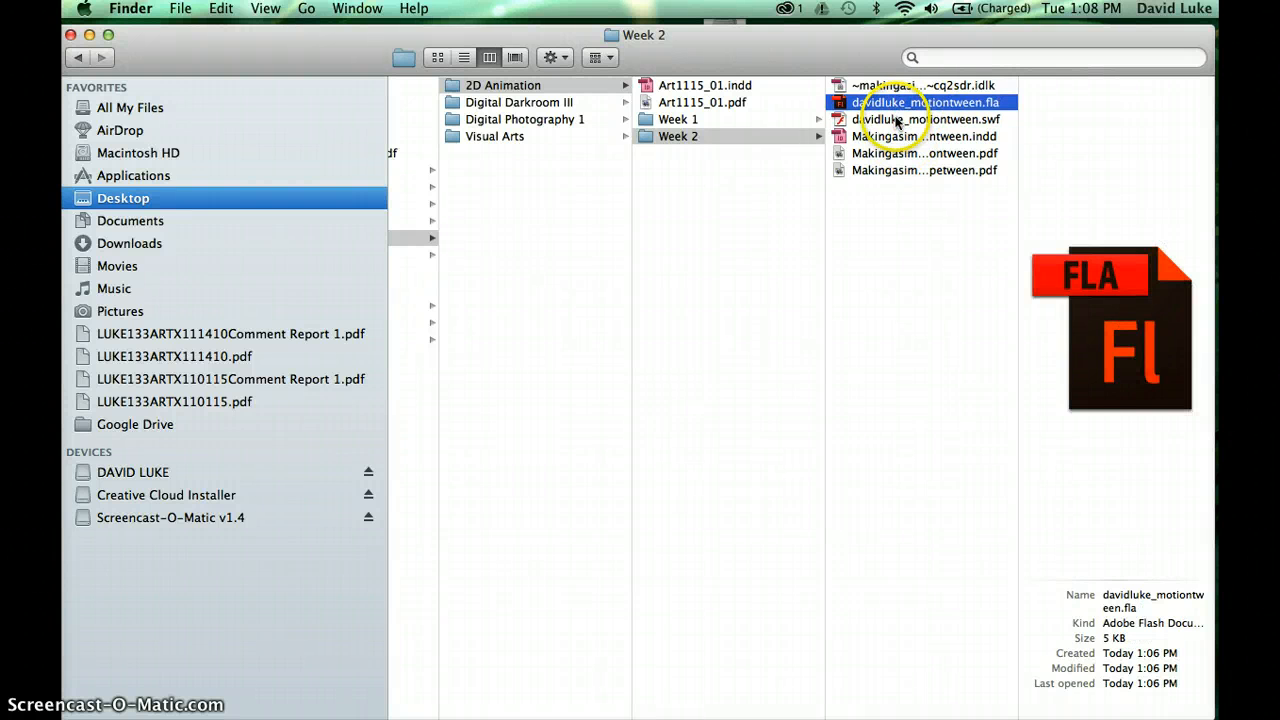
pyautogui.click(900, 121)
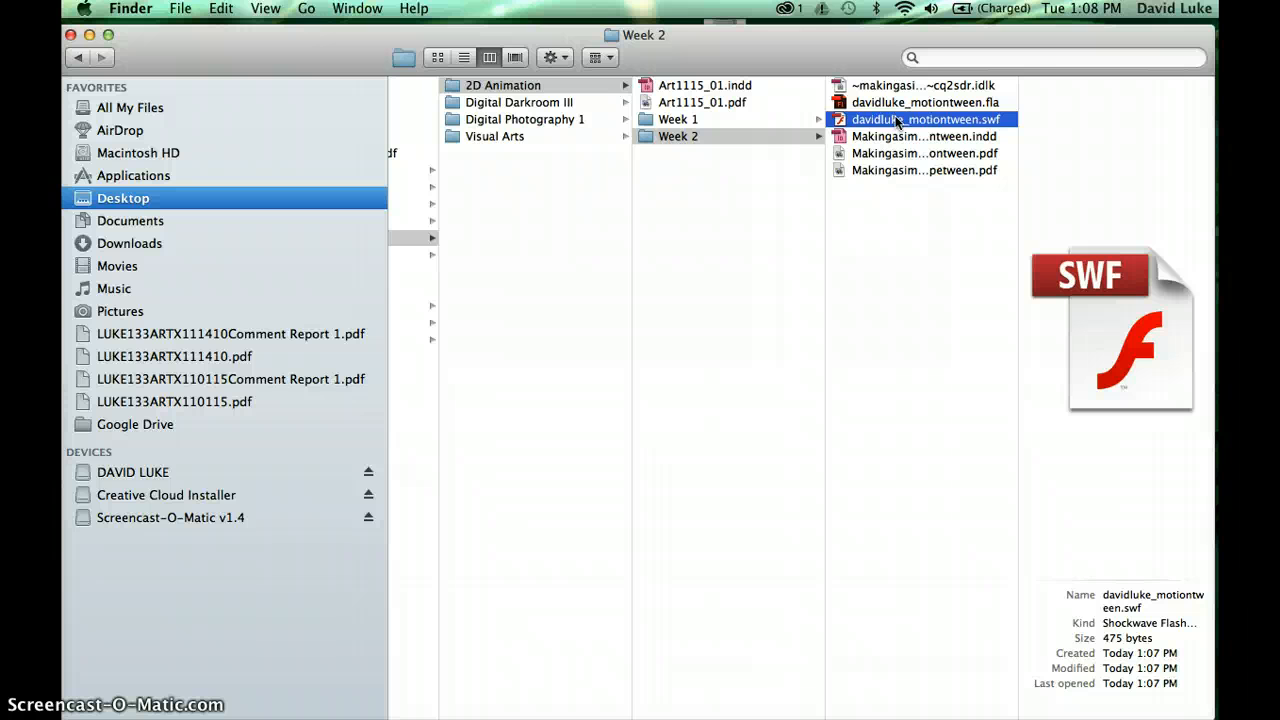
pyautogui.click(563, 314)
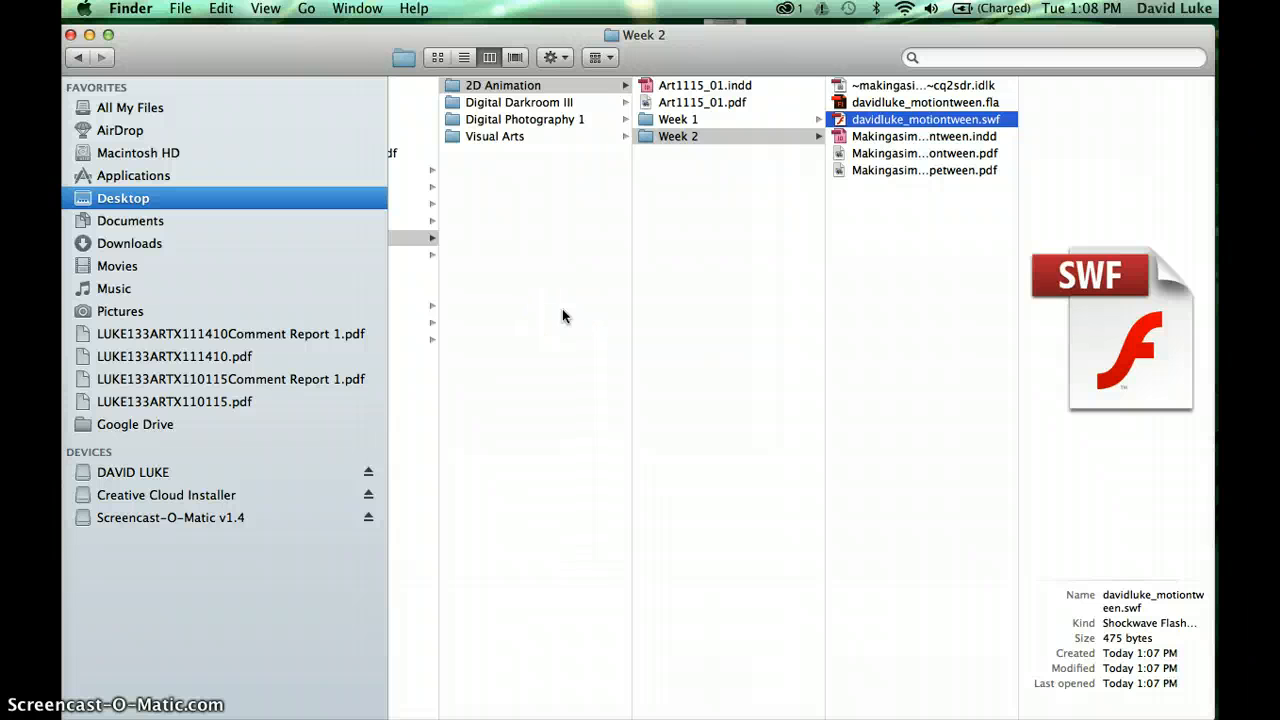